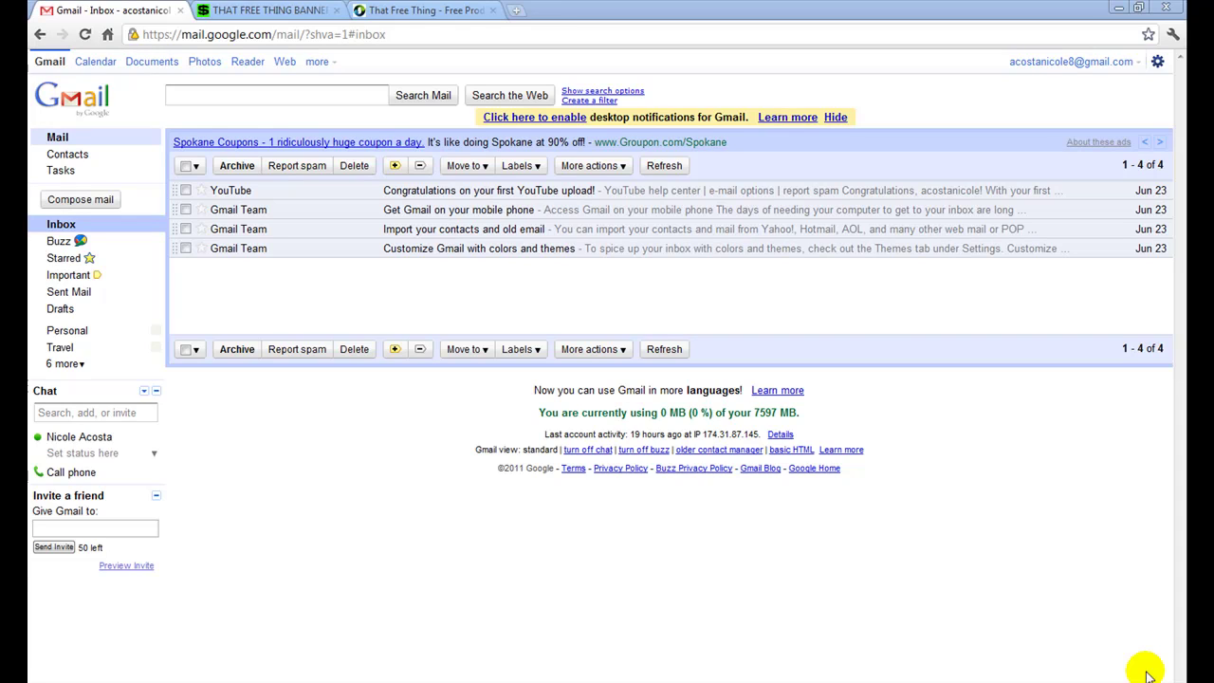
Step: Bring the browser into focus and open Gmail's gear Options menu to reach Mail settings
left_click(1146, 673)
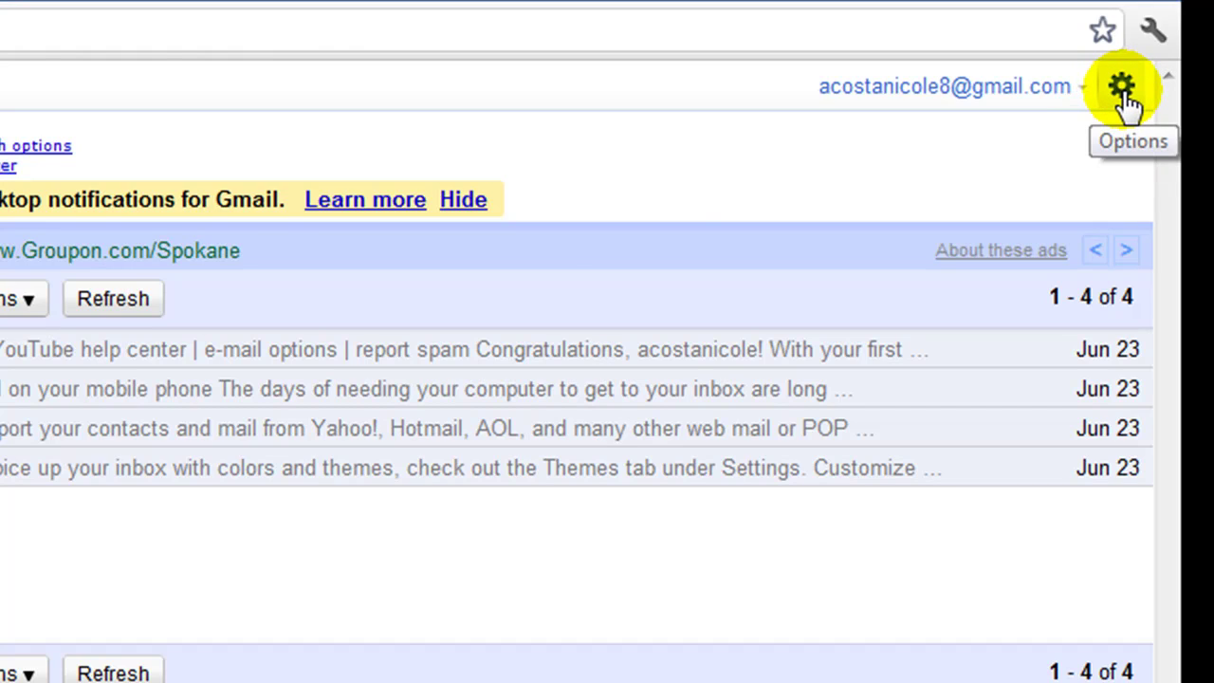
left_click(1126, 99)
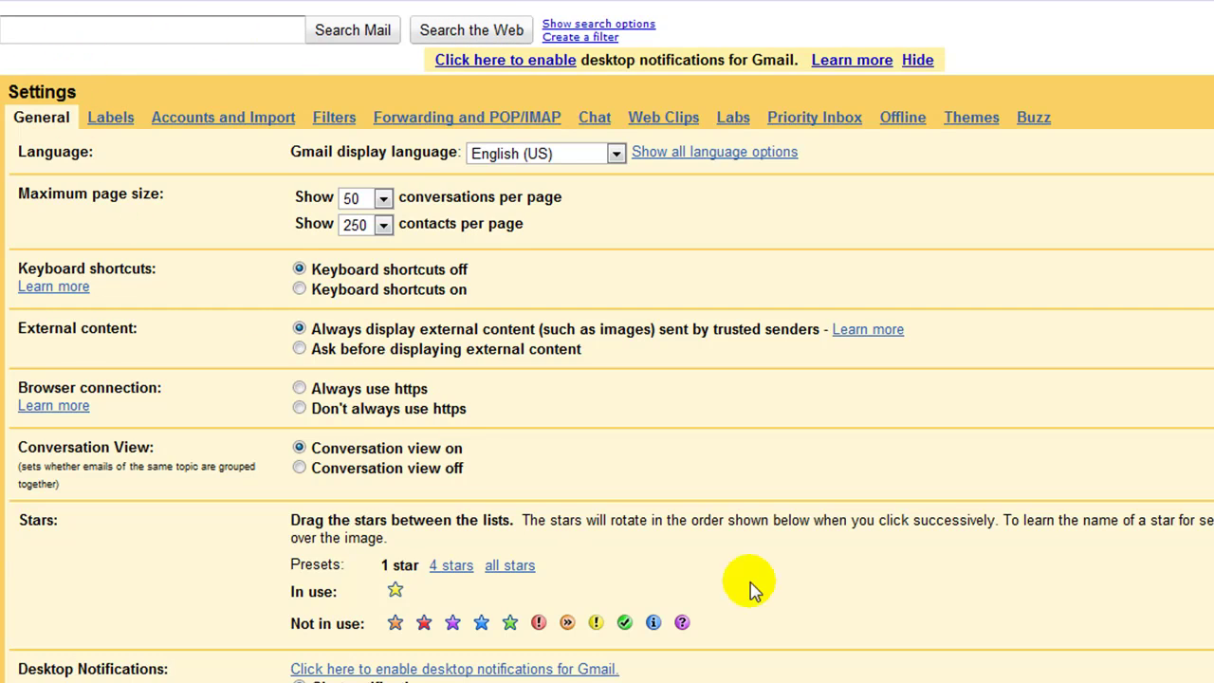
Step: Scroll down to the Signature section and switch on the custom signature with name and Skype lines
scroll(268, 484, "down", 5)
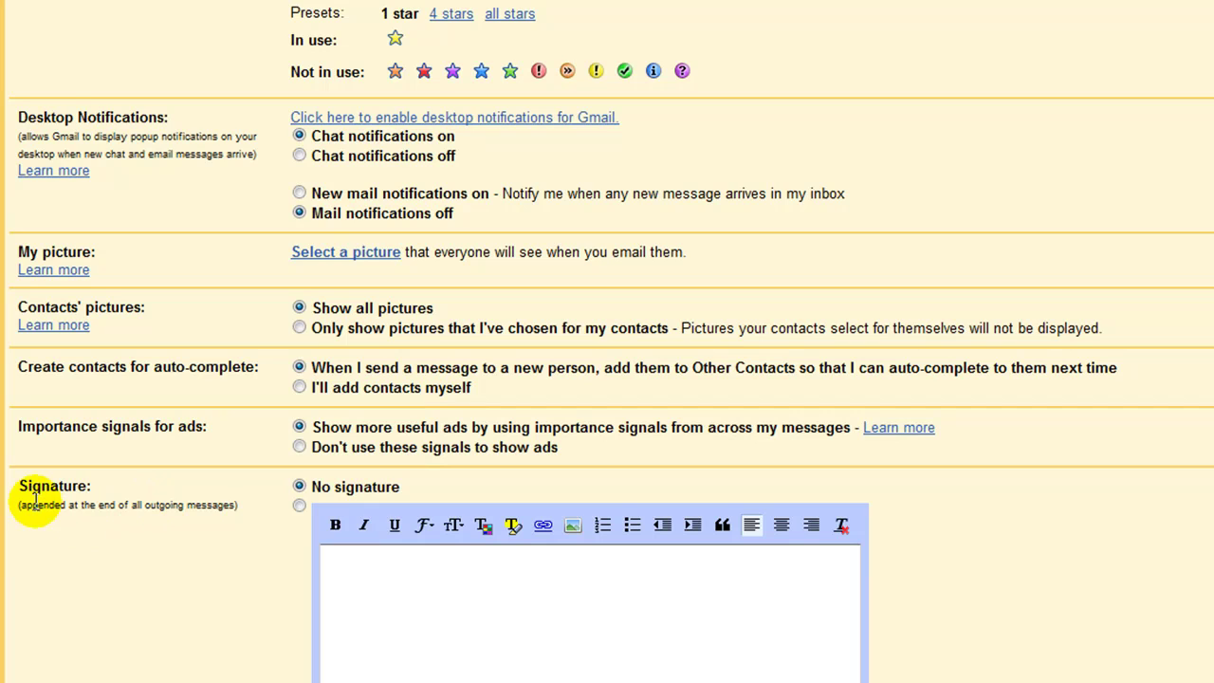
scroll(121, 512, "down", 1)
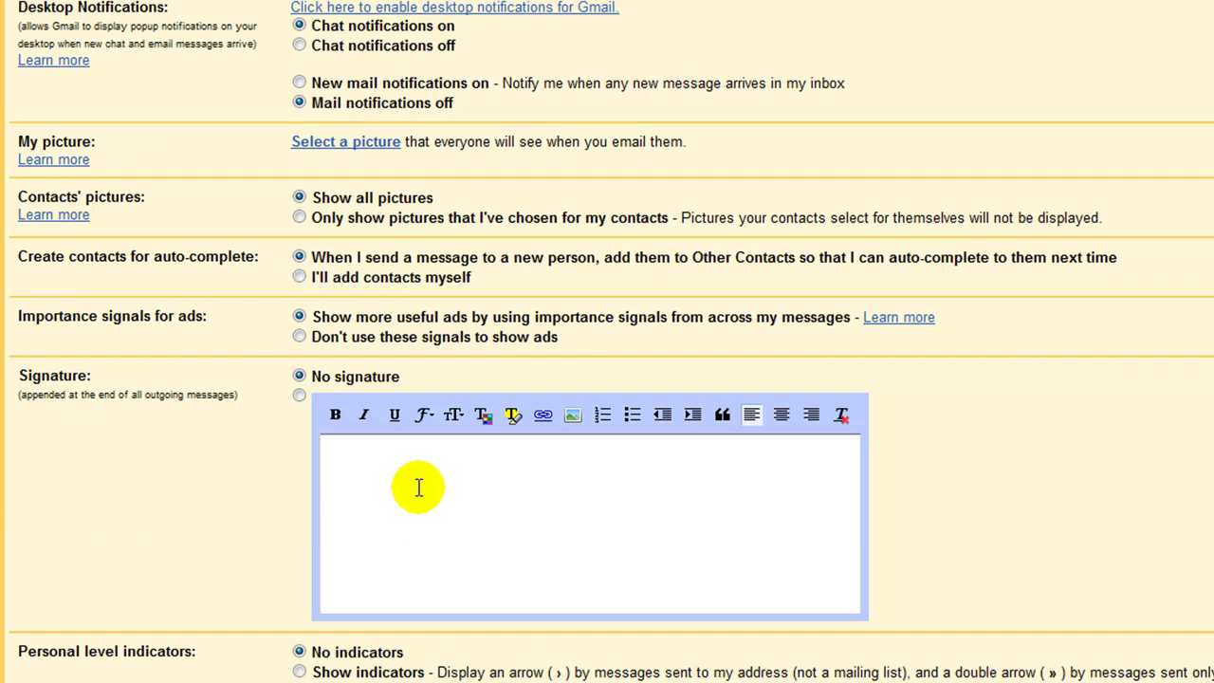
left_click(375, 455)
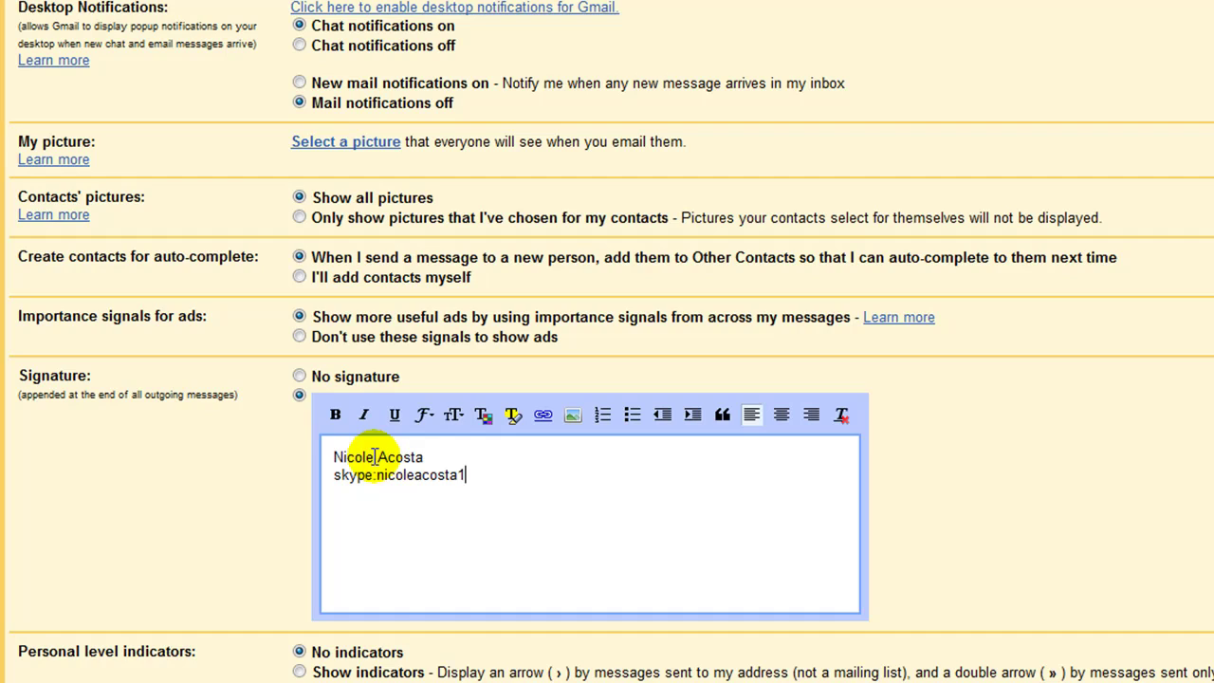
Step: Make the sender's name in the signature bold
left_click_drag(424, 456, 325, 459)
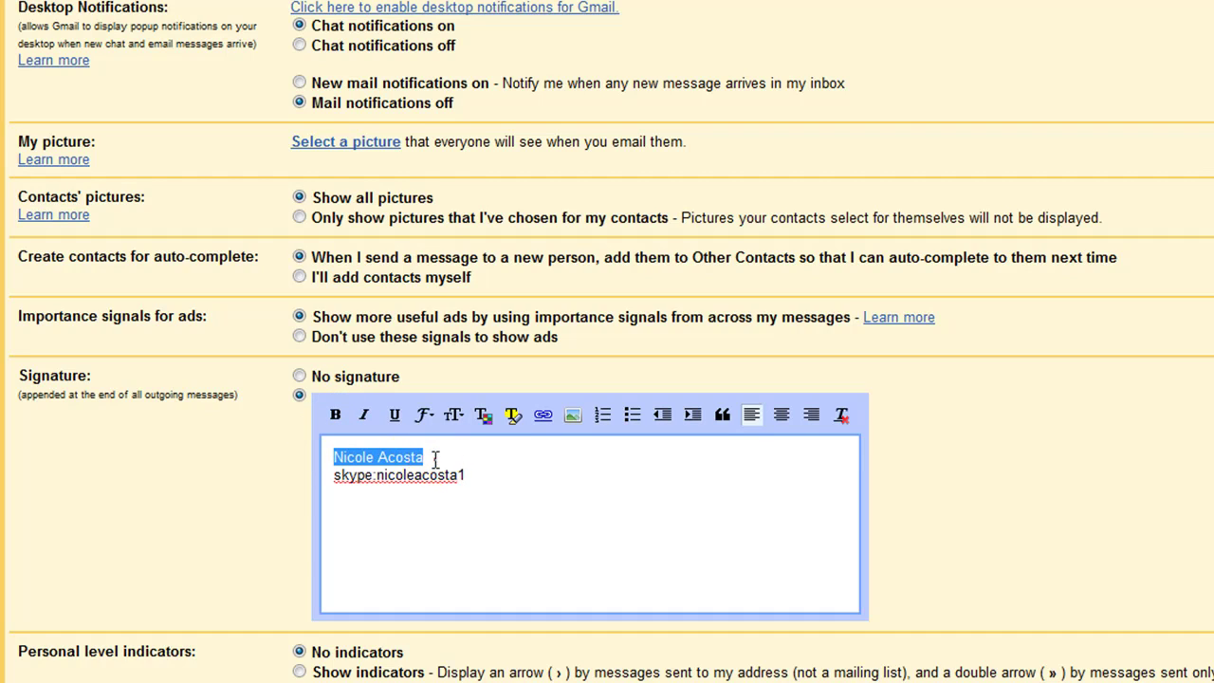
left_click_drag(435, 459, 333, 457)
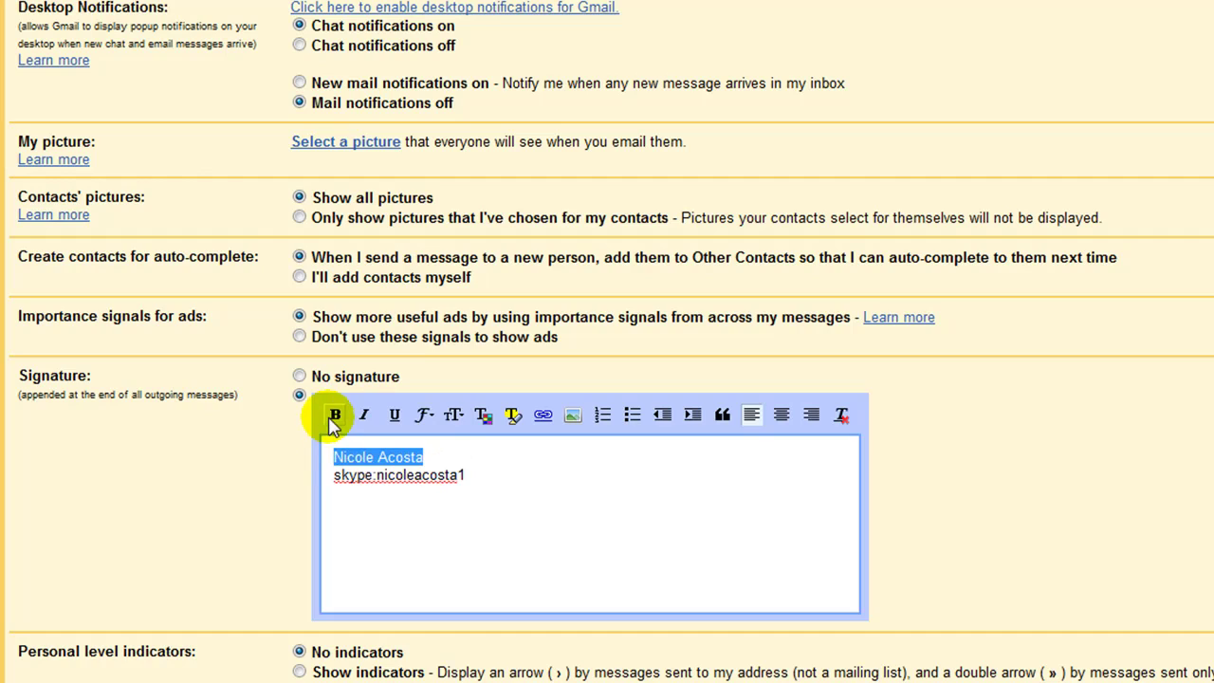
left_click(332, 423)
Step: Add blank lines below the Skype line and open Add an Image at that spot
left_click(487, 477)
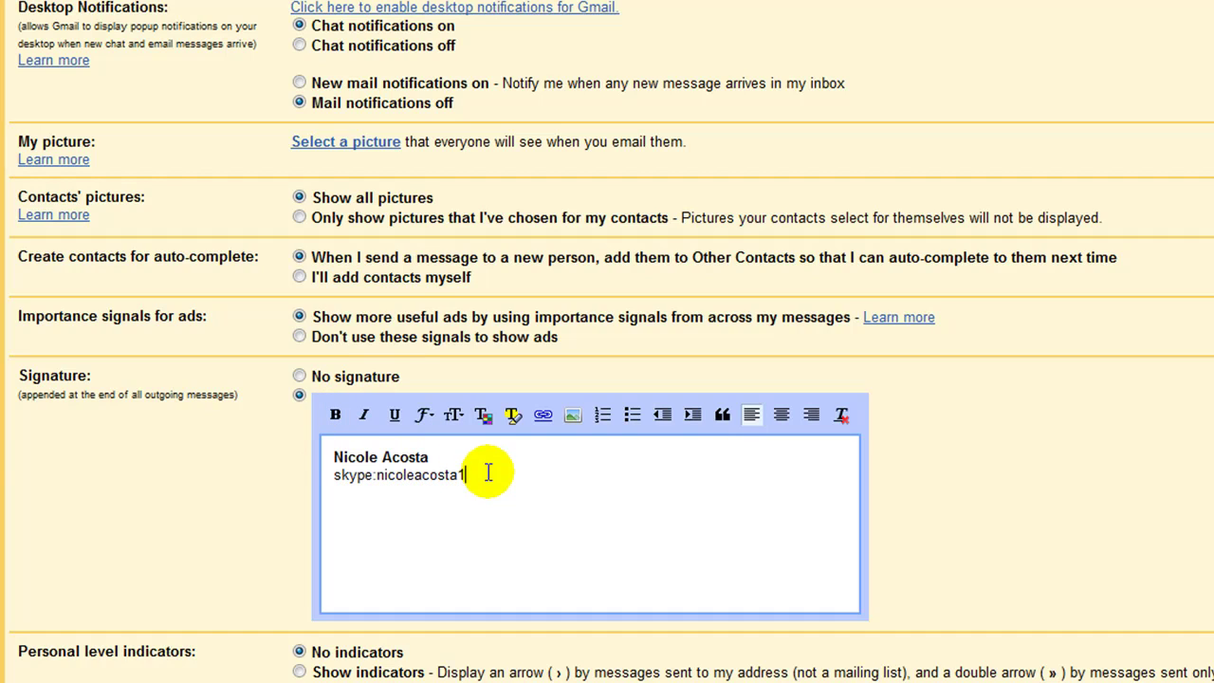
key("Return")
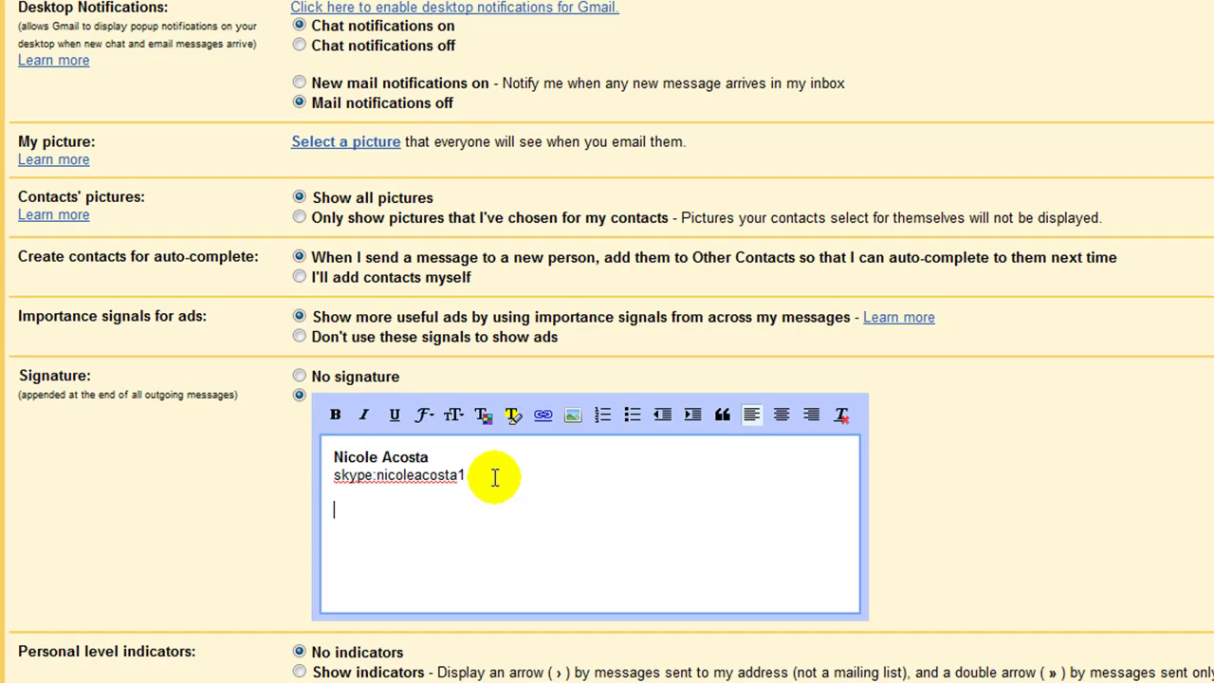
key("Return")
key("Return")
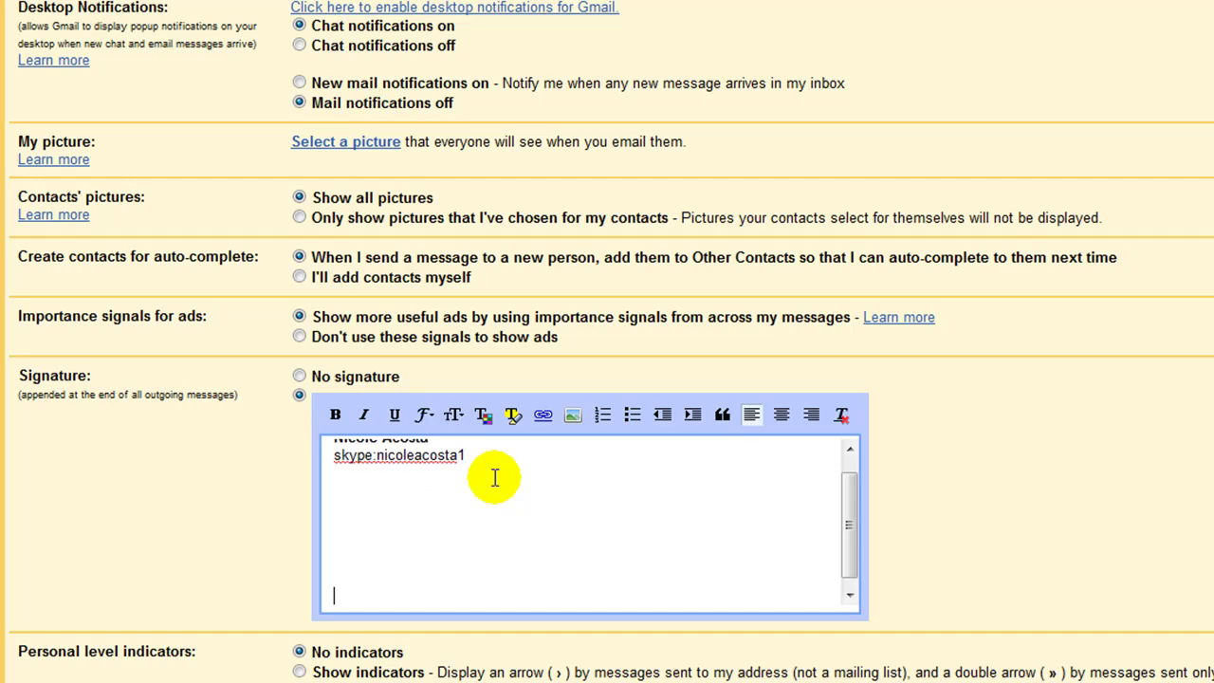
left_click(363, 524)
left_click(362, 524)
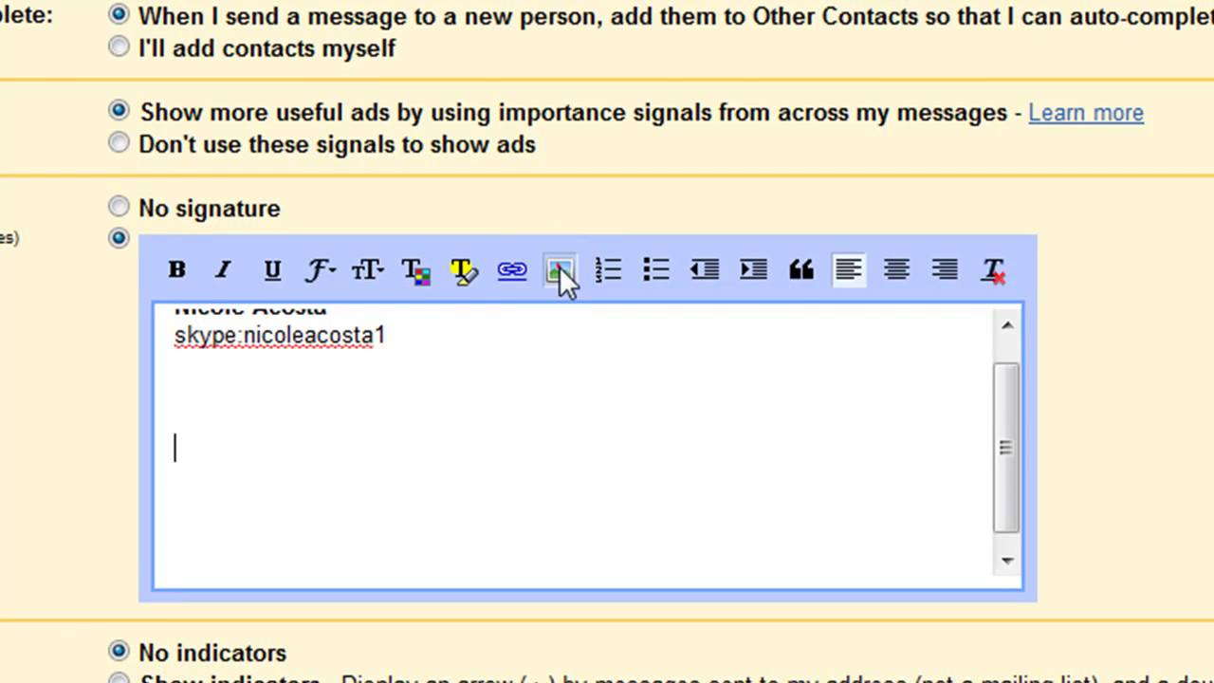
left_click(559, 267)
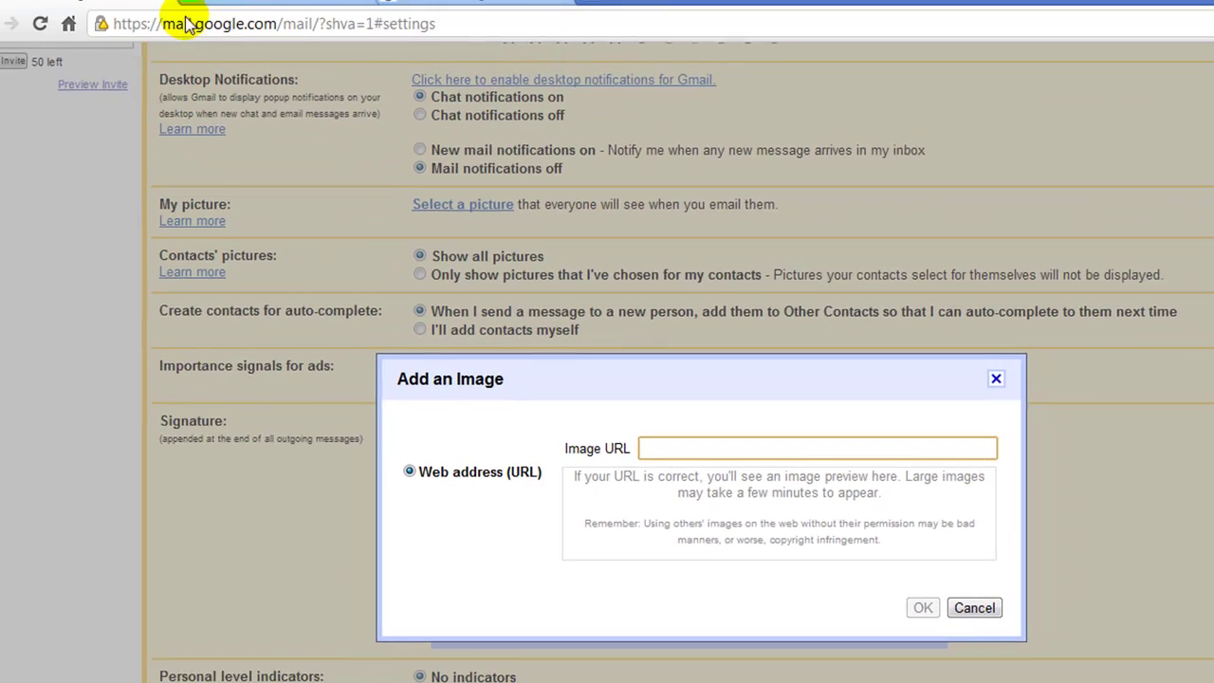
Step: Switch to the That Free Thing banner ads page and find the blue SE banner
left_click(265, 12)
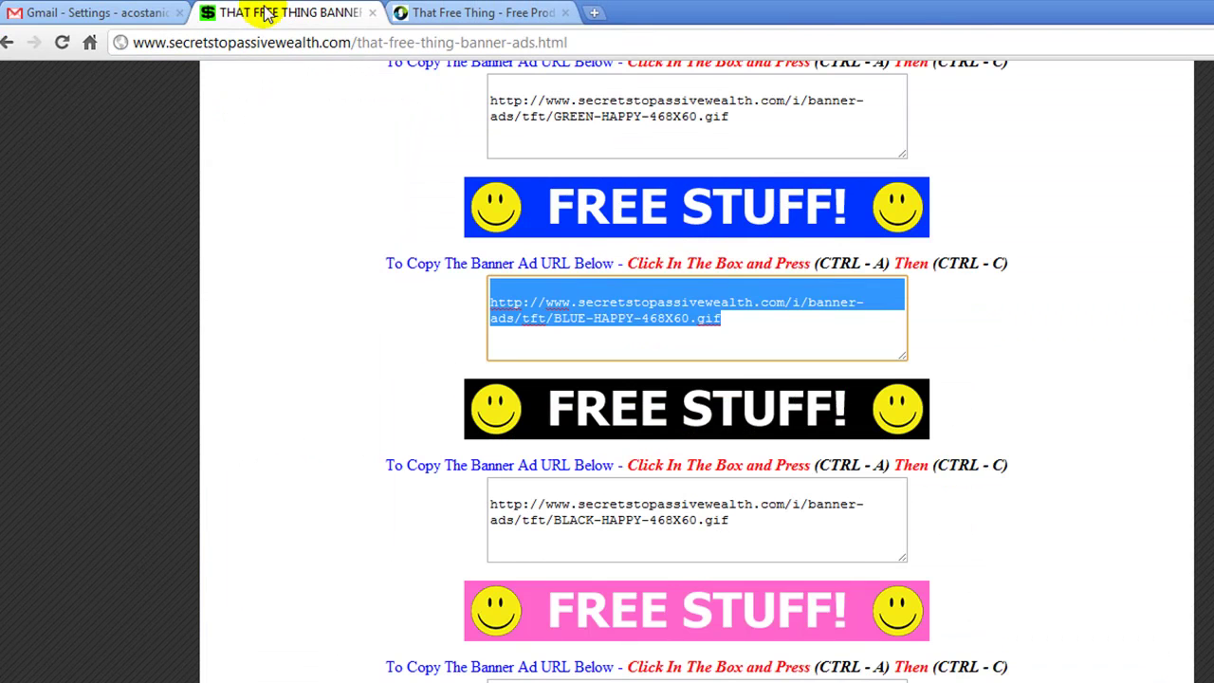
left_click(238, 313)
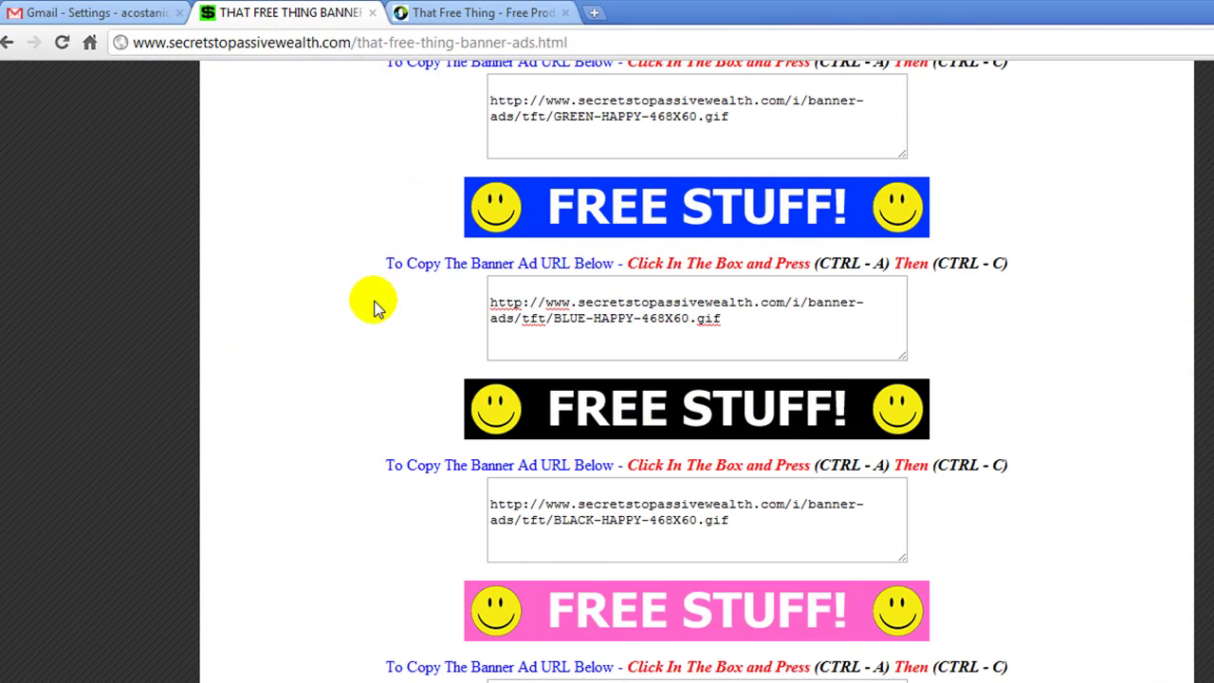
scroll(375, 303, "up", 5)
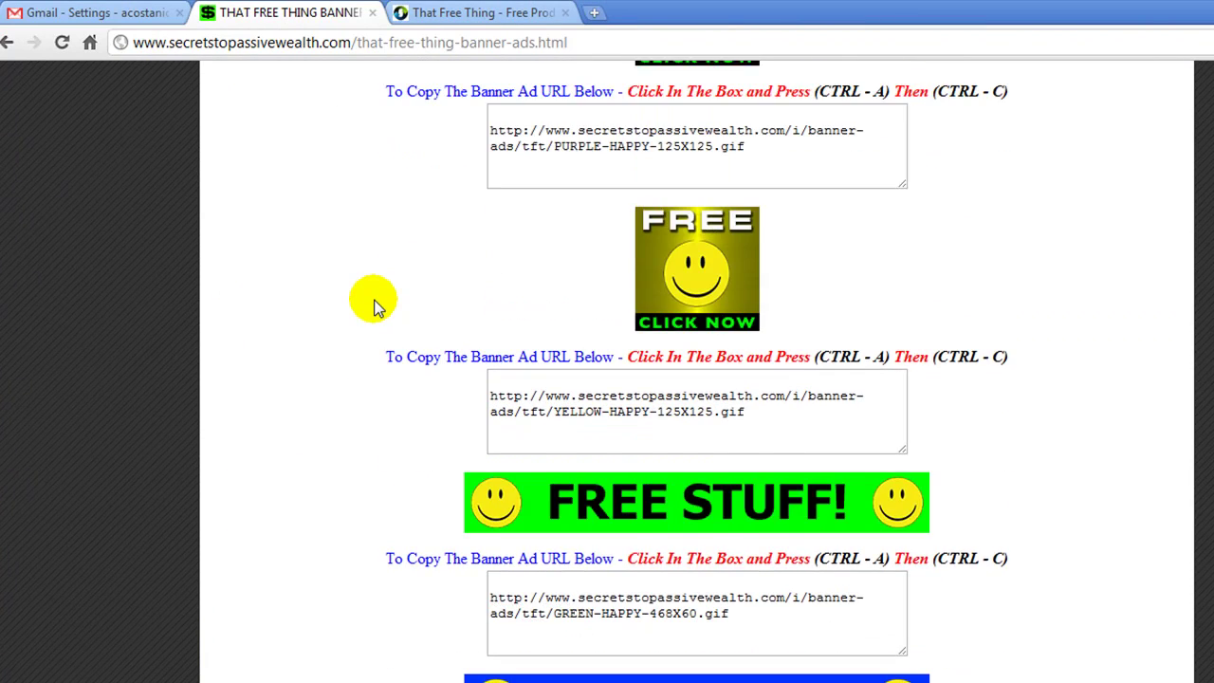
scroll(375, 305, "up", 5)
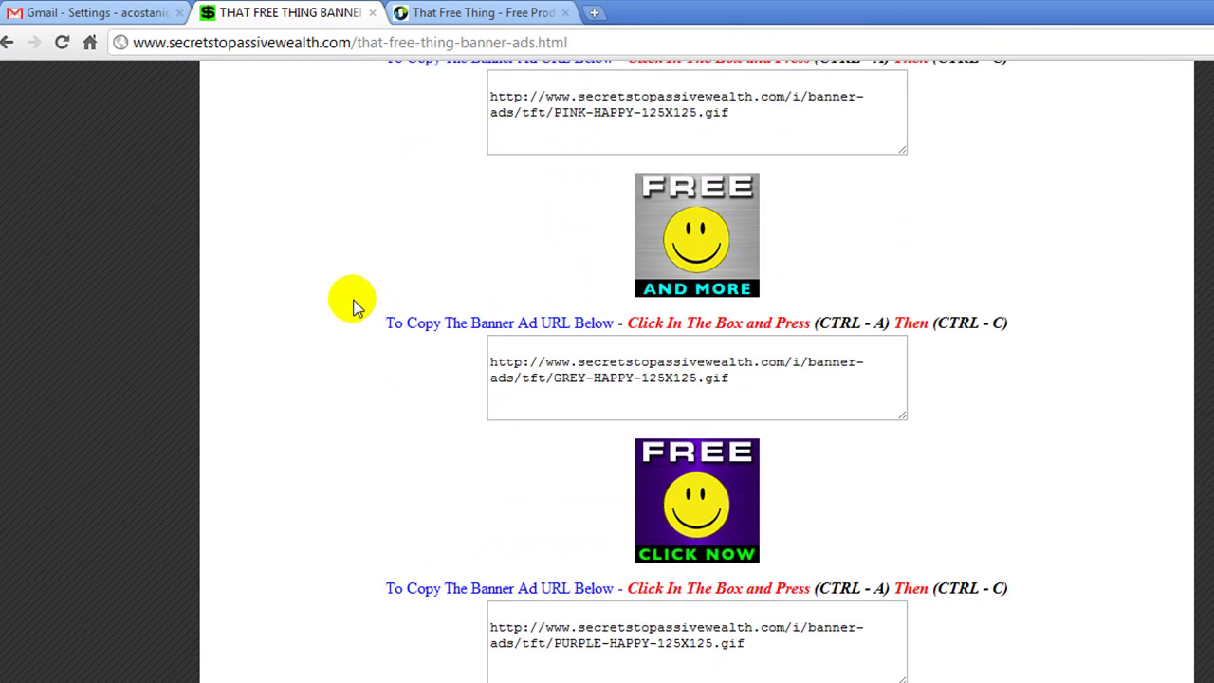
scroll(353, 306, "up", 2)
scroll(353, 305, "down", 8)
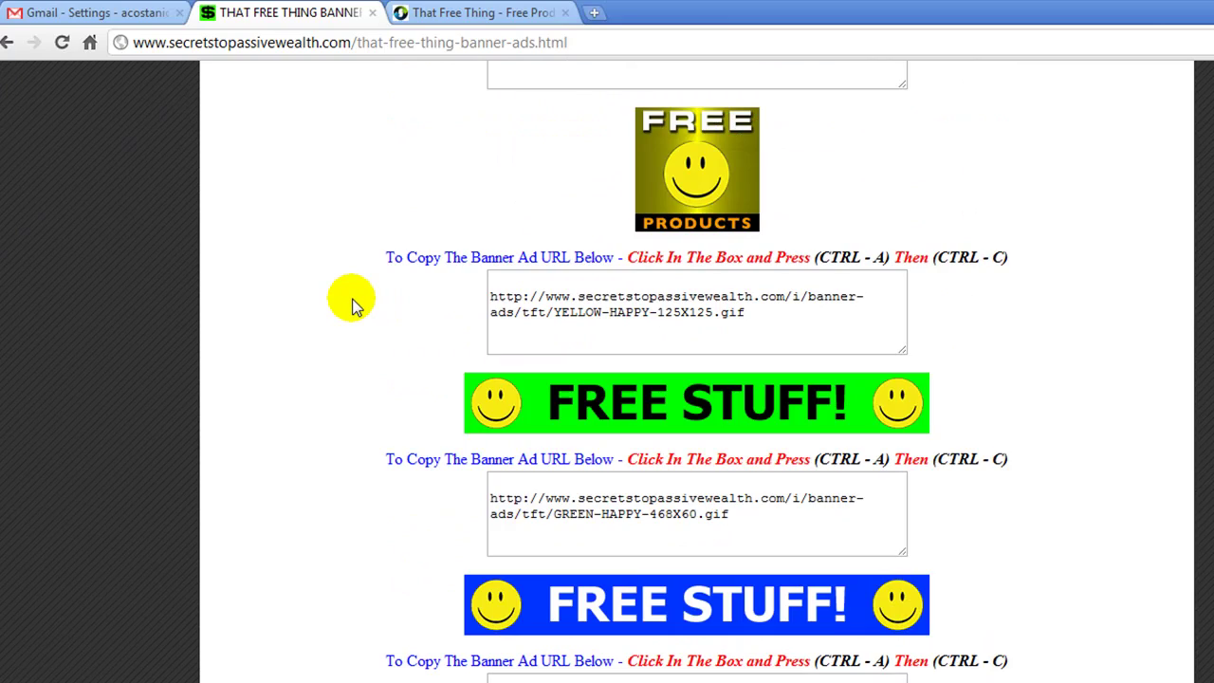
scroll(352, 305, "down", 3)
scroll(353, 306, "down", 12)
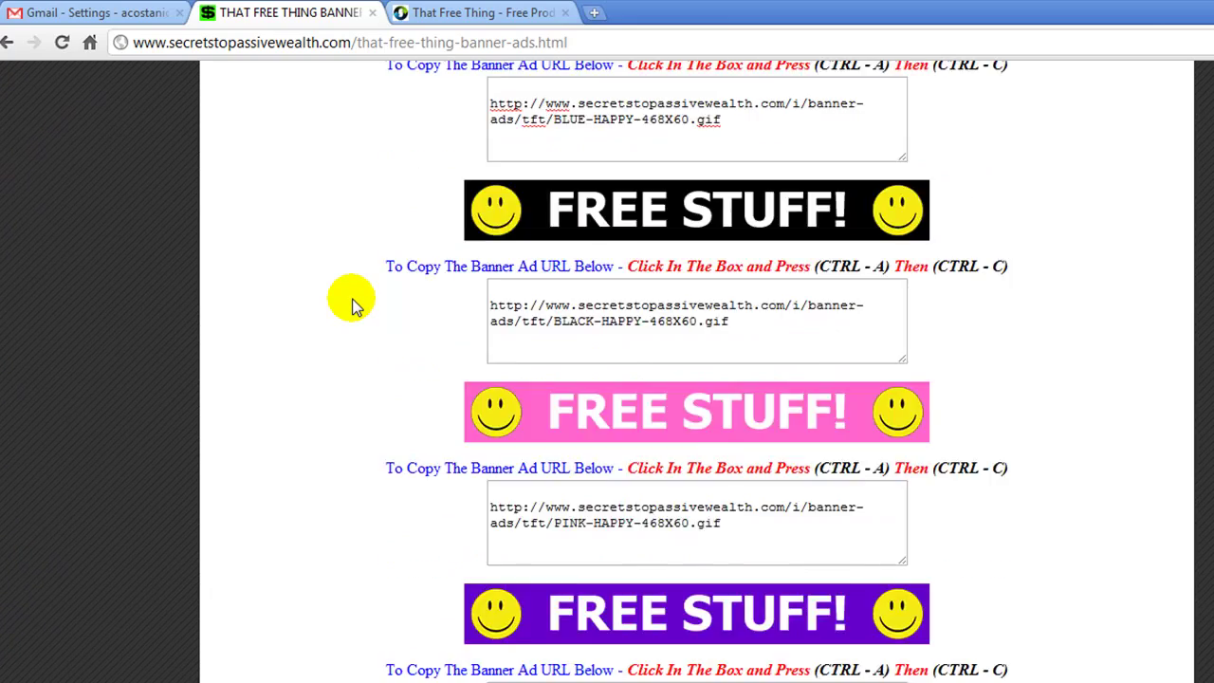
scroll(353, 305, "down", 7)
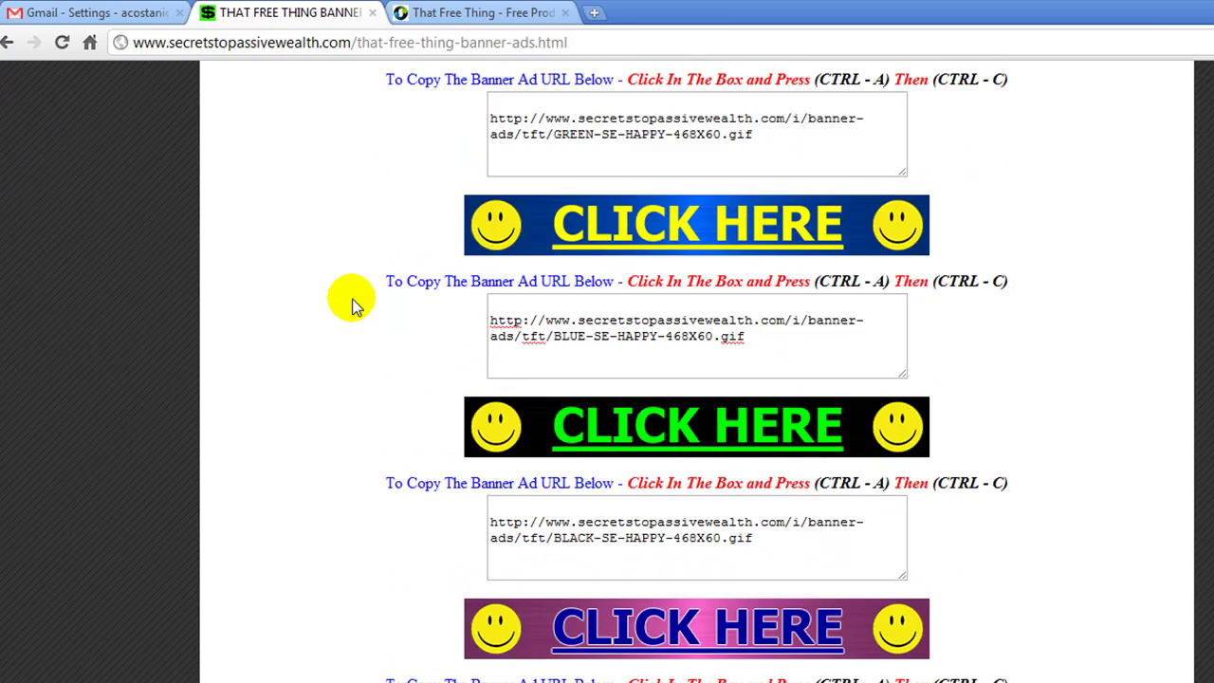
scroll(342, 306, "up", 5)
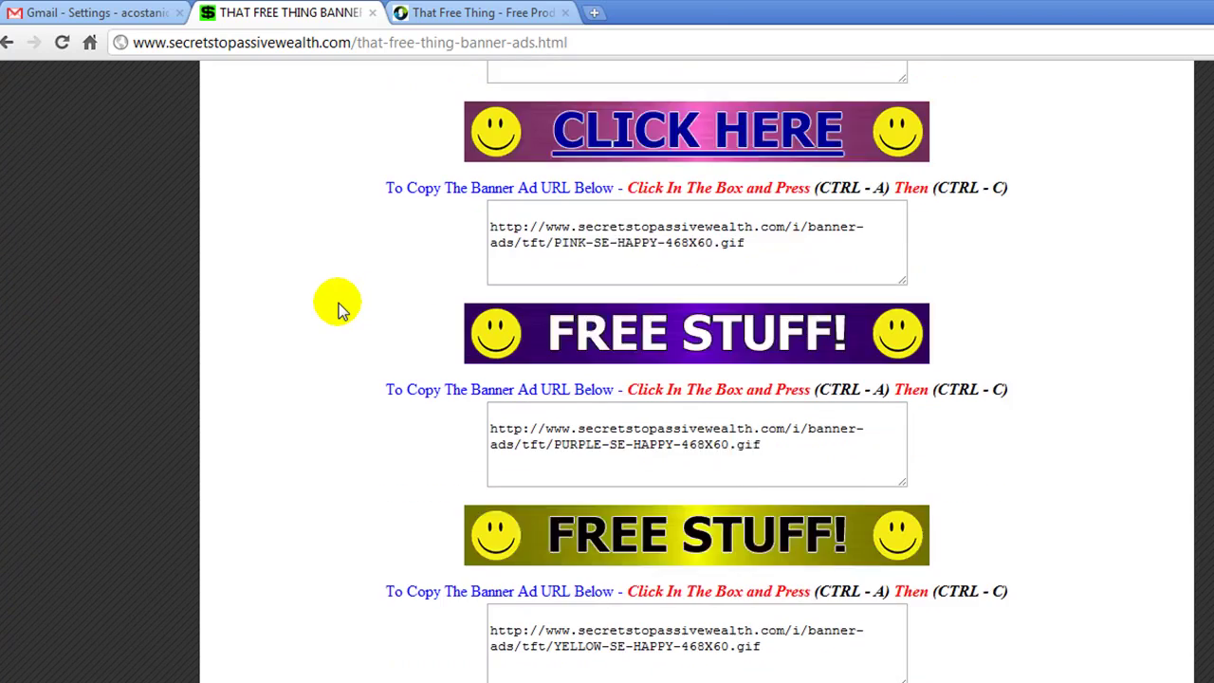
scroll(342, 306, "up", 2)
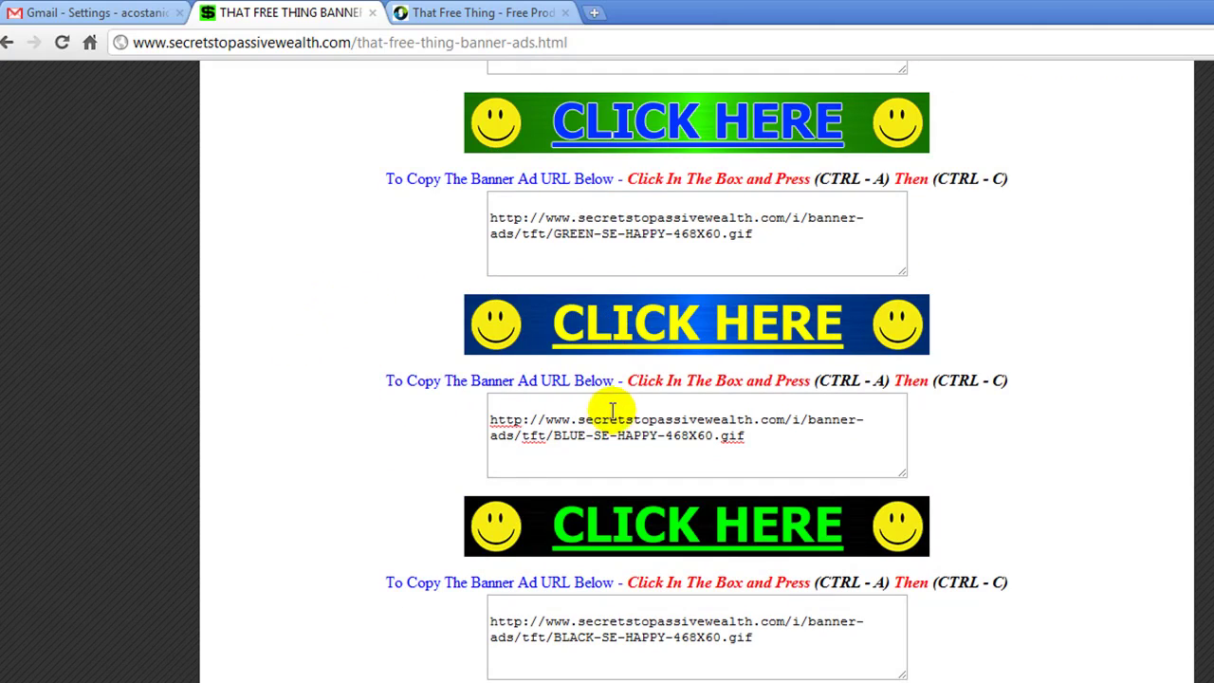
Step: Copy the BLUE-SE-HAPPY-468X60.gif image address from the banner's text box
left_click(569, 408)
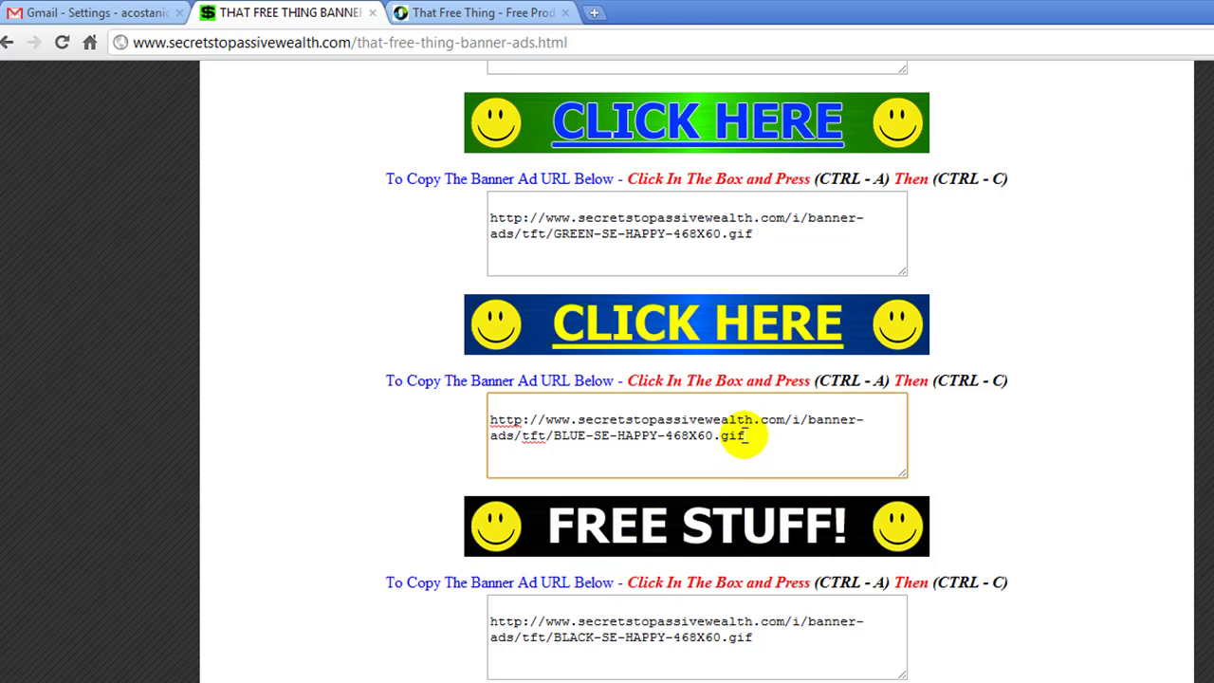
left_click_drag(747, 436, 482, 412)
right_click(550, 427)
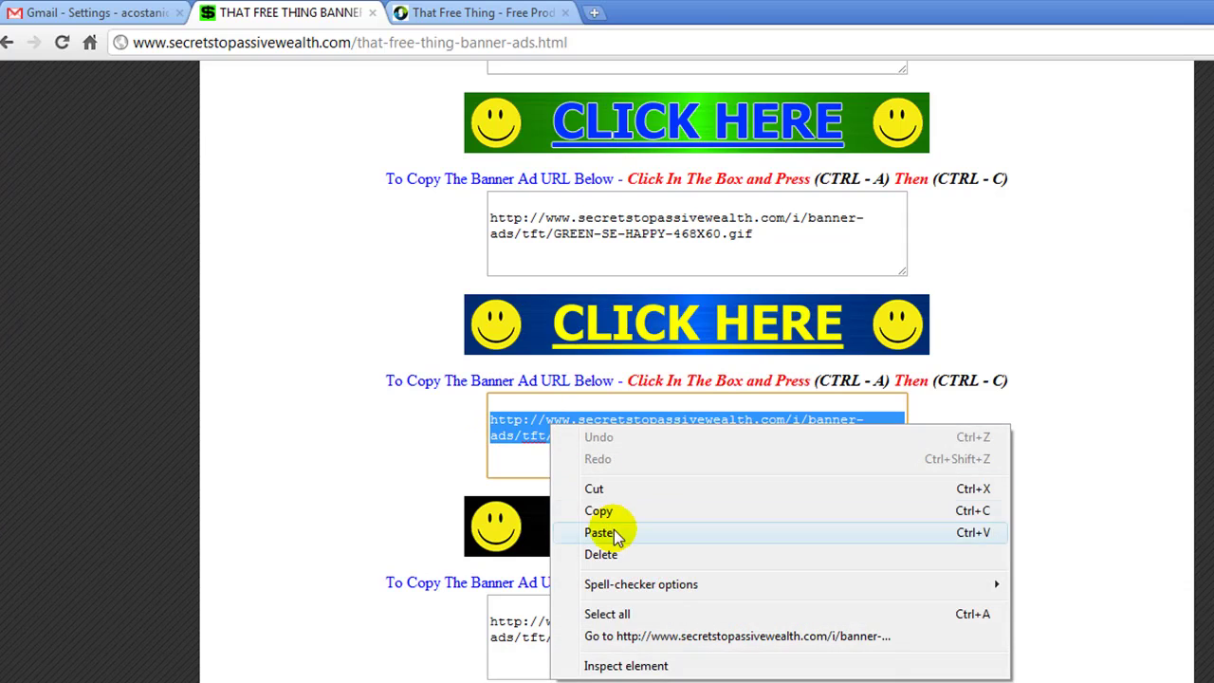
left_click(593, 512)
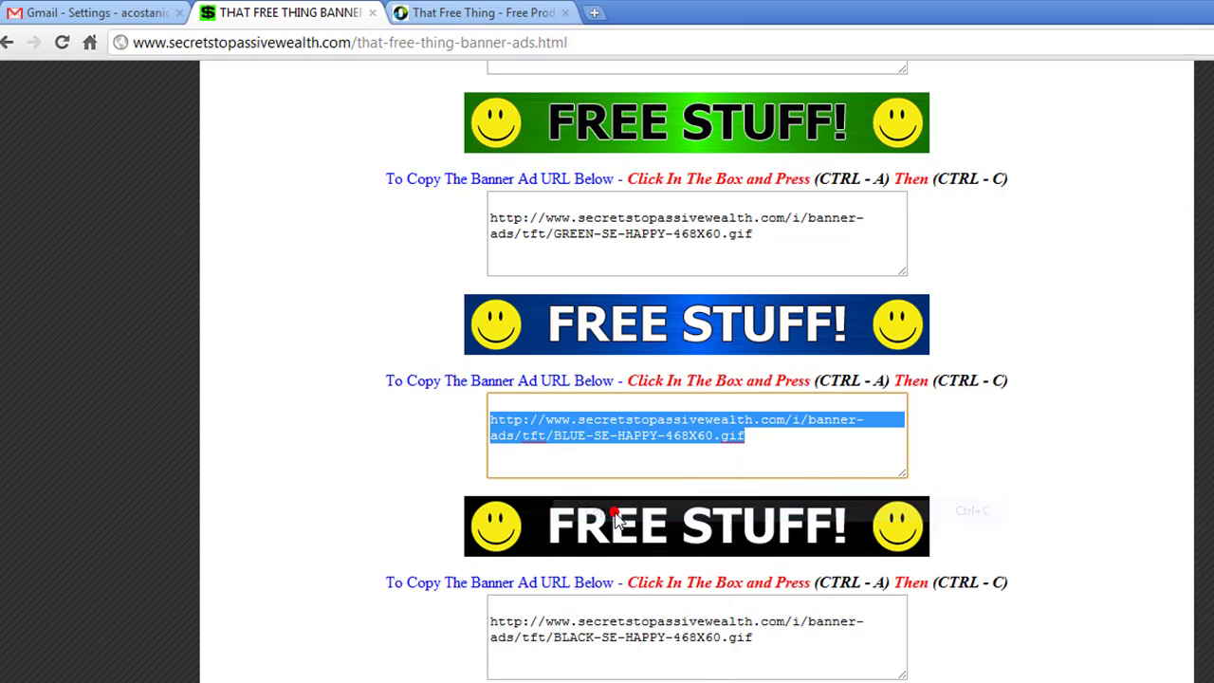
Step: Paste the BLUE-SE-HAPPY-468X60.gif address into Gmail's Image URL field and insert the banner
left_click(90, 16)
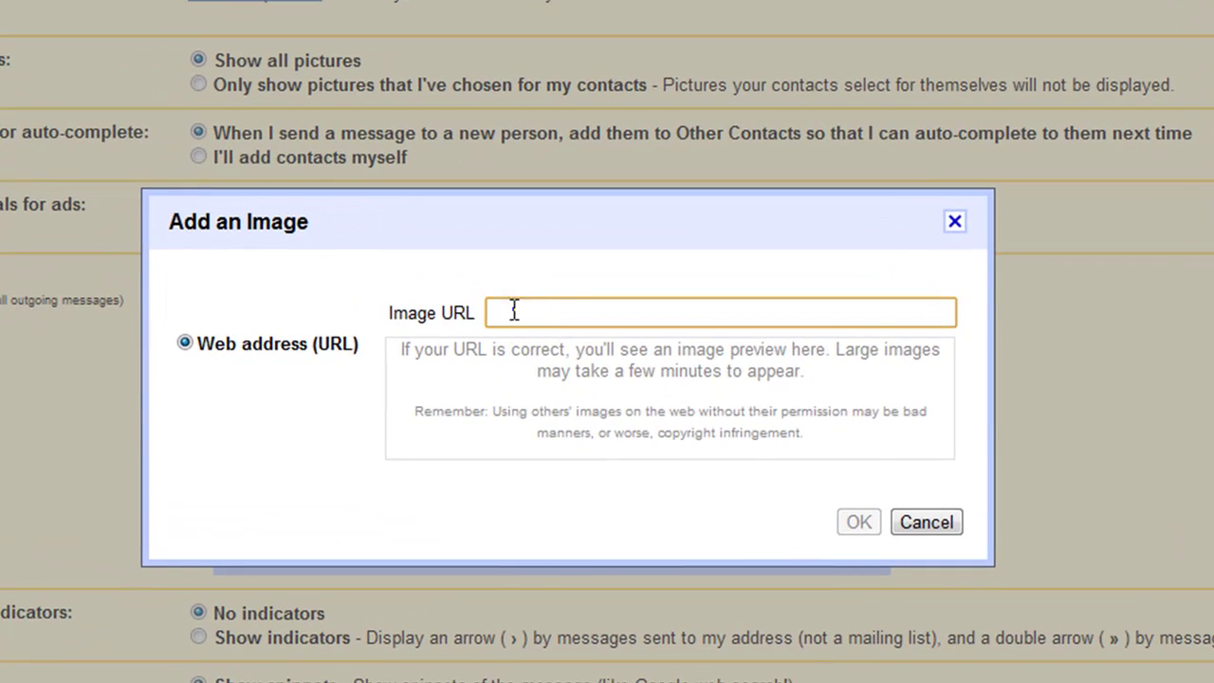
right_click(666, 454)
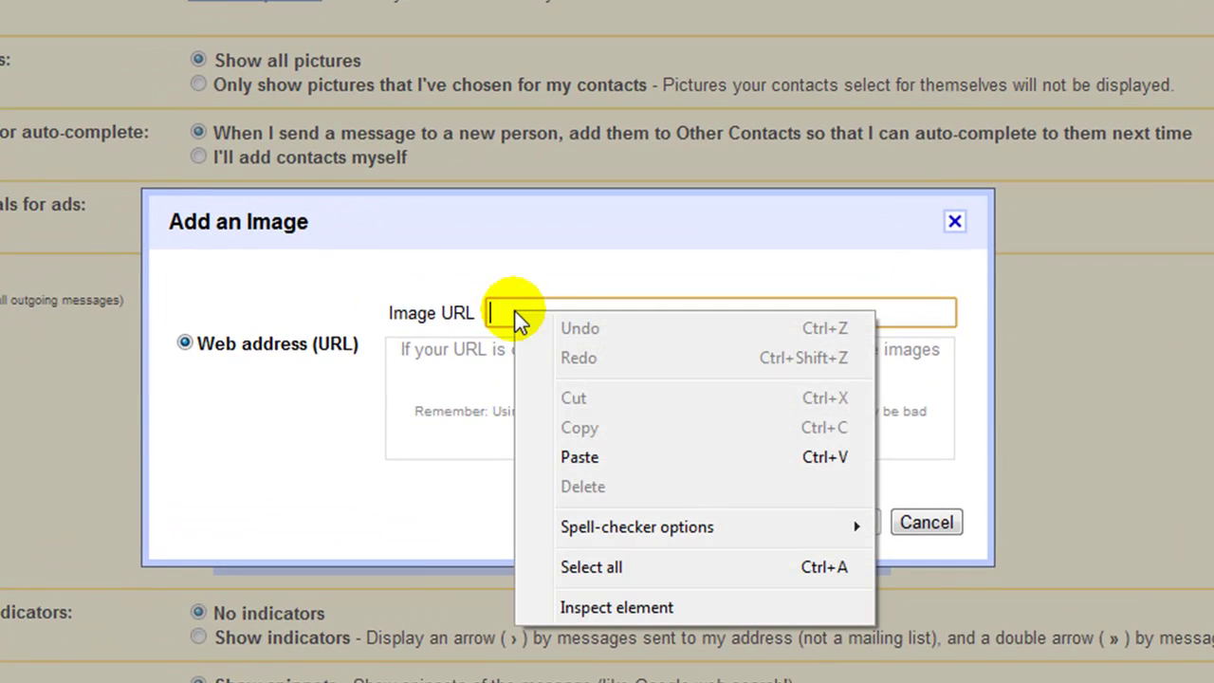
left_click(581, 457)
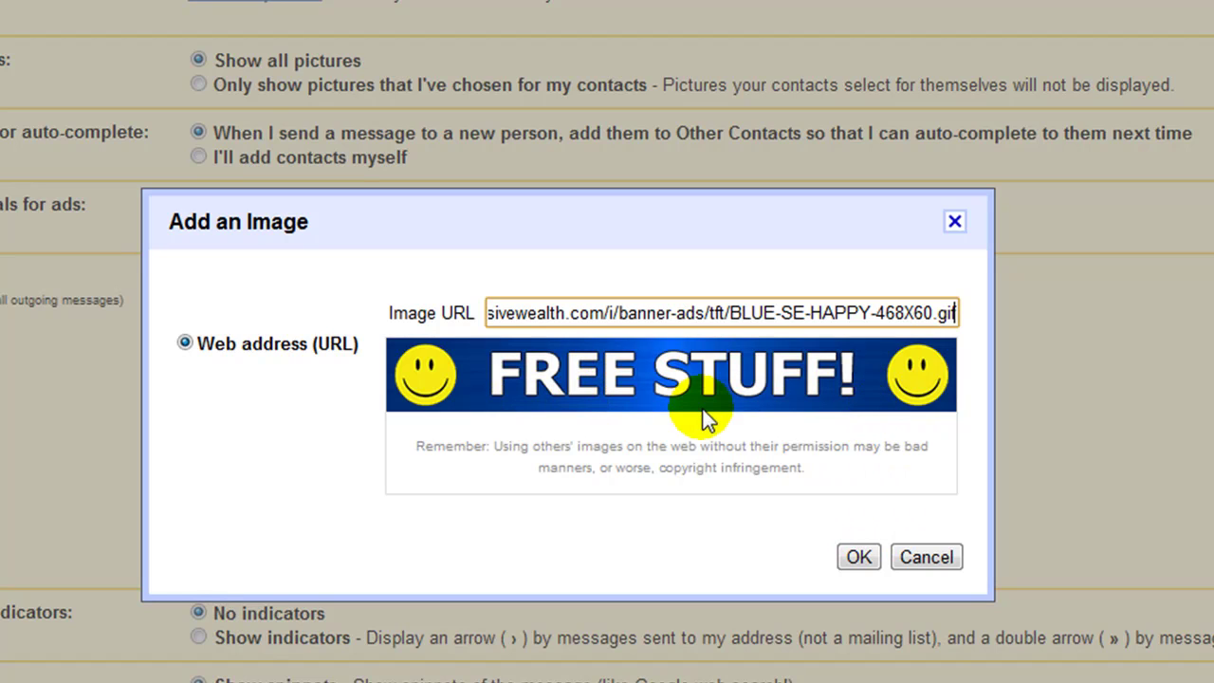
left_click(860, 558)
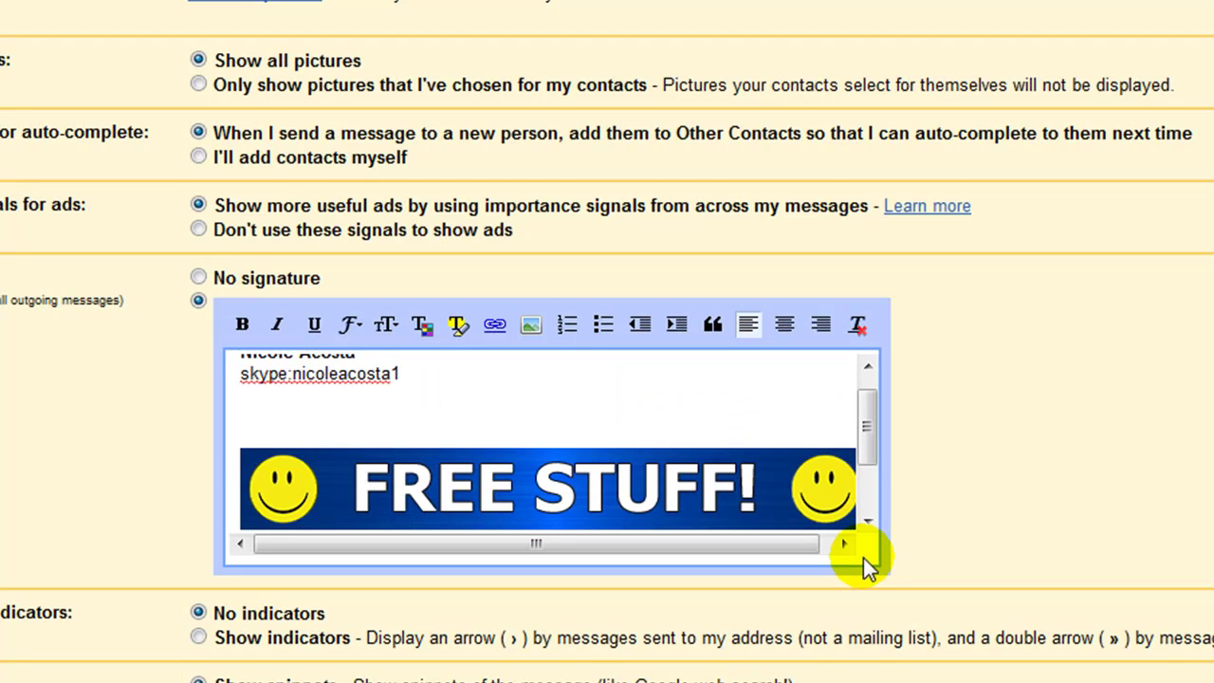
Step: Select the blue FREE STUFF! banner image in the signature editor
left_click_drag(869, 431, 837, 474)
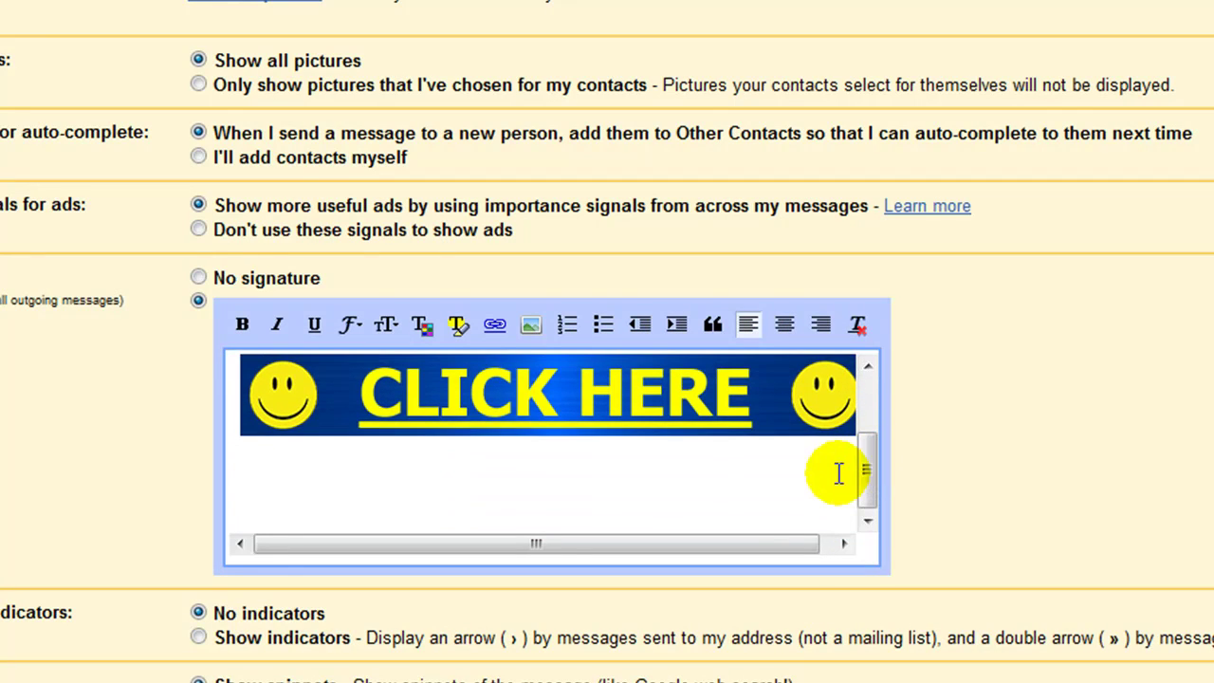
left_click(566, 462)
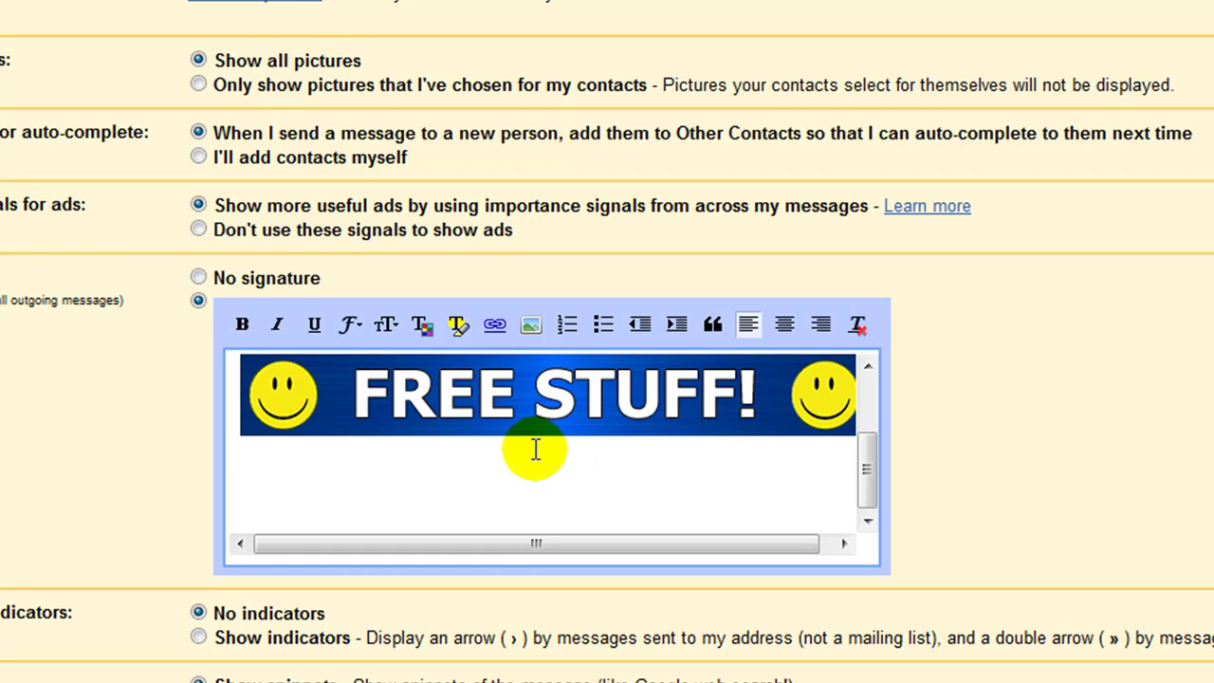
left_click(538, 448)
left_click_drag(538, 448, 541, 426)
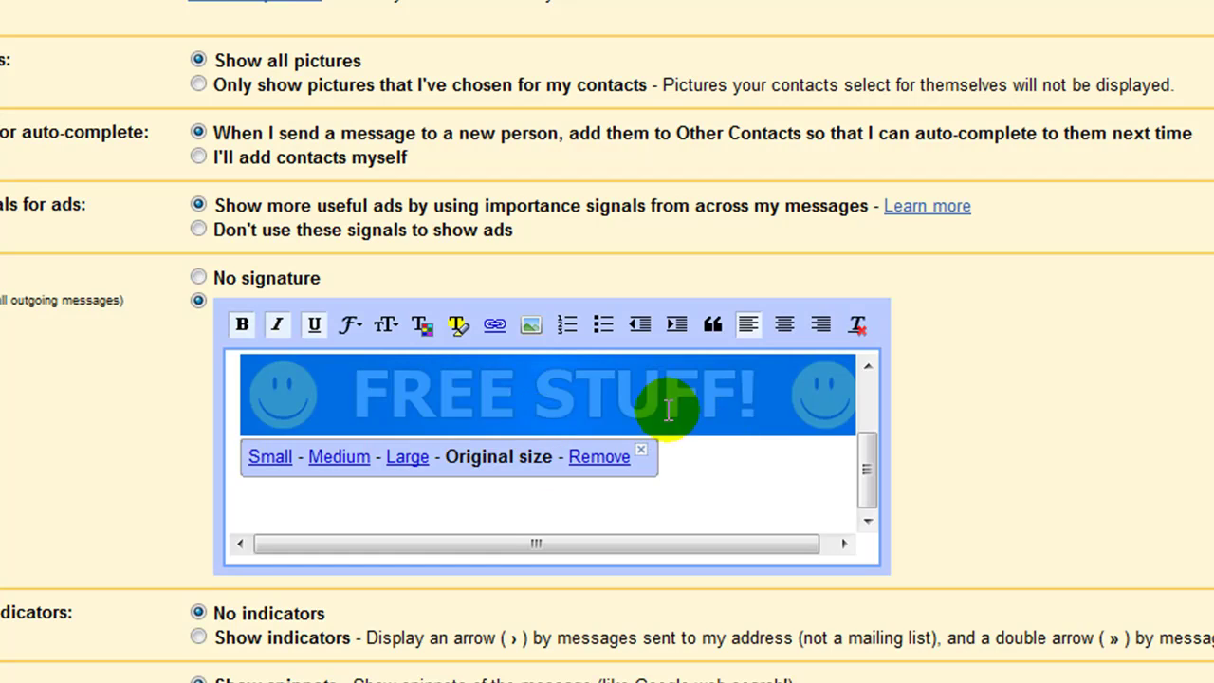
Step: Open the banner's Edit Link dialog and copy the Website #2 referral address from My Websites
left_click(495, 326)
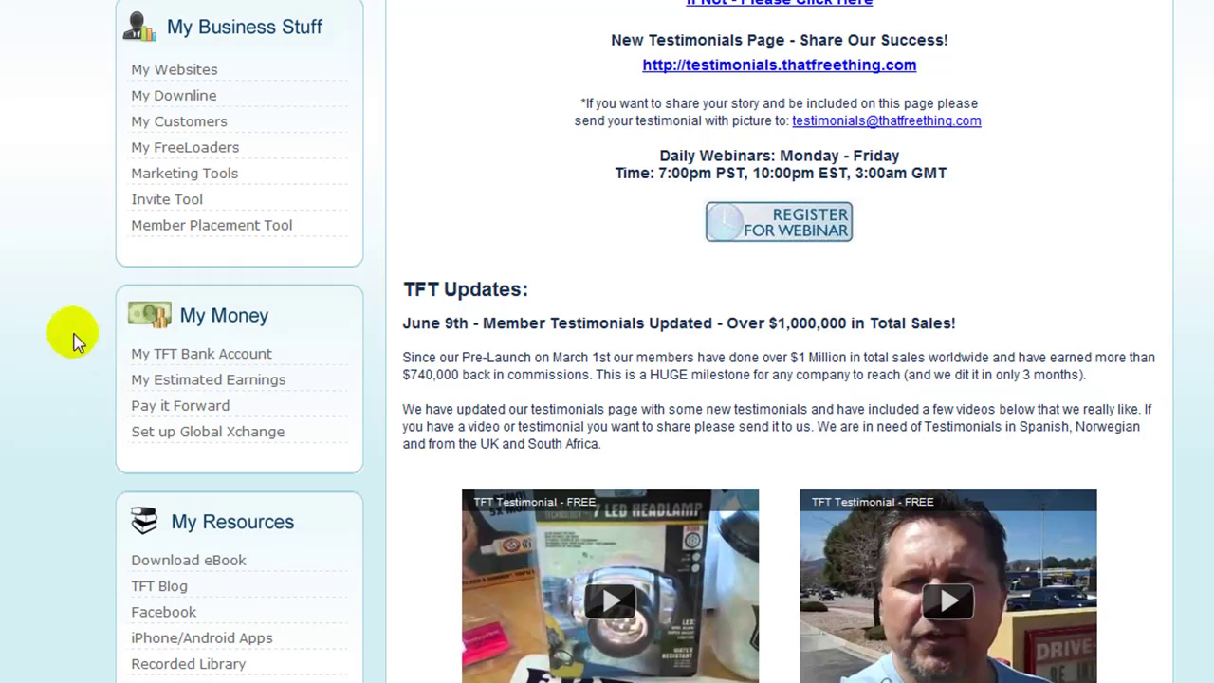
left_click(185, 81)
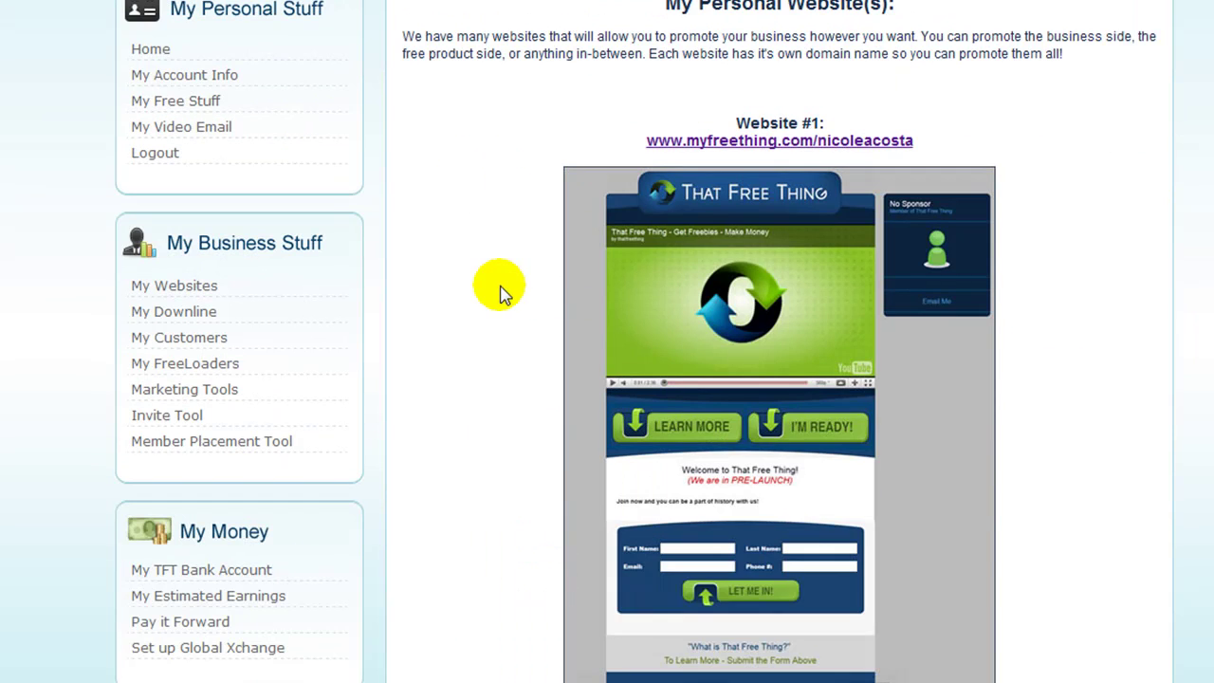
scroll(503, 294, "down", 10)
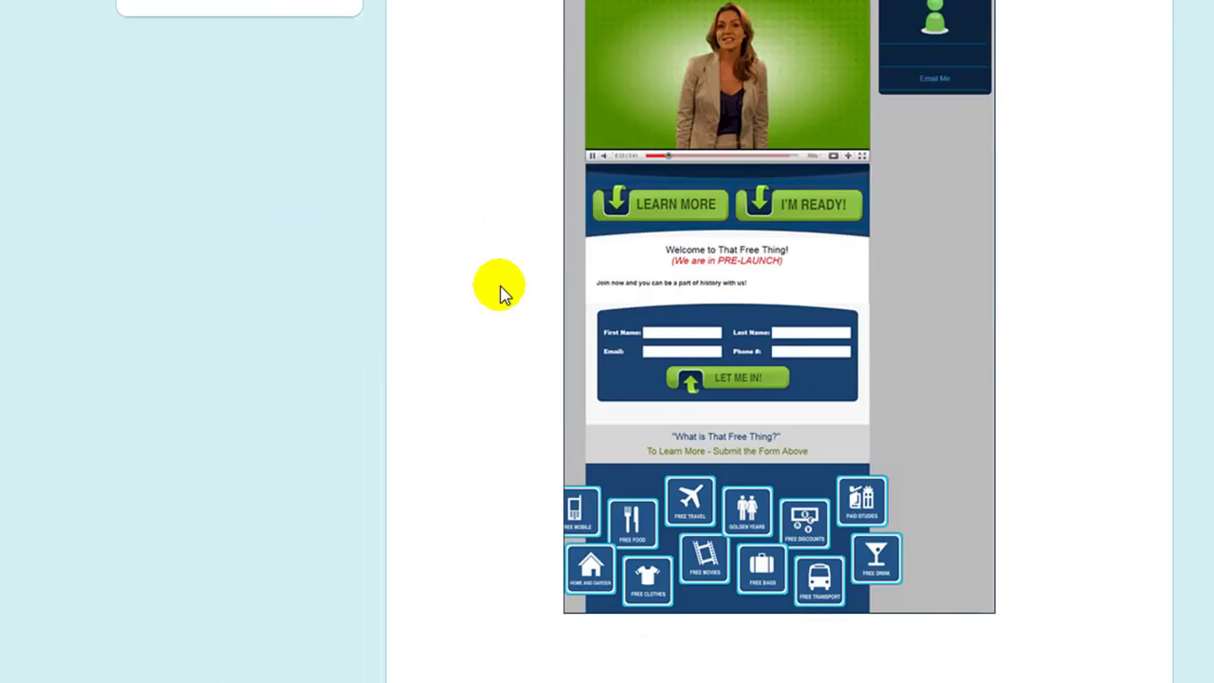
scroll(503, 294, "down", 5)
scroll(503, 294, "down", 3)
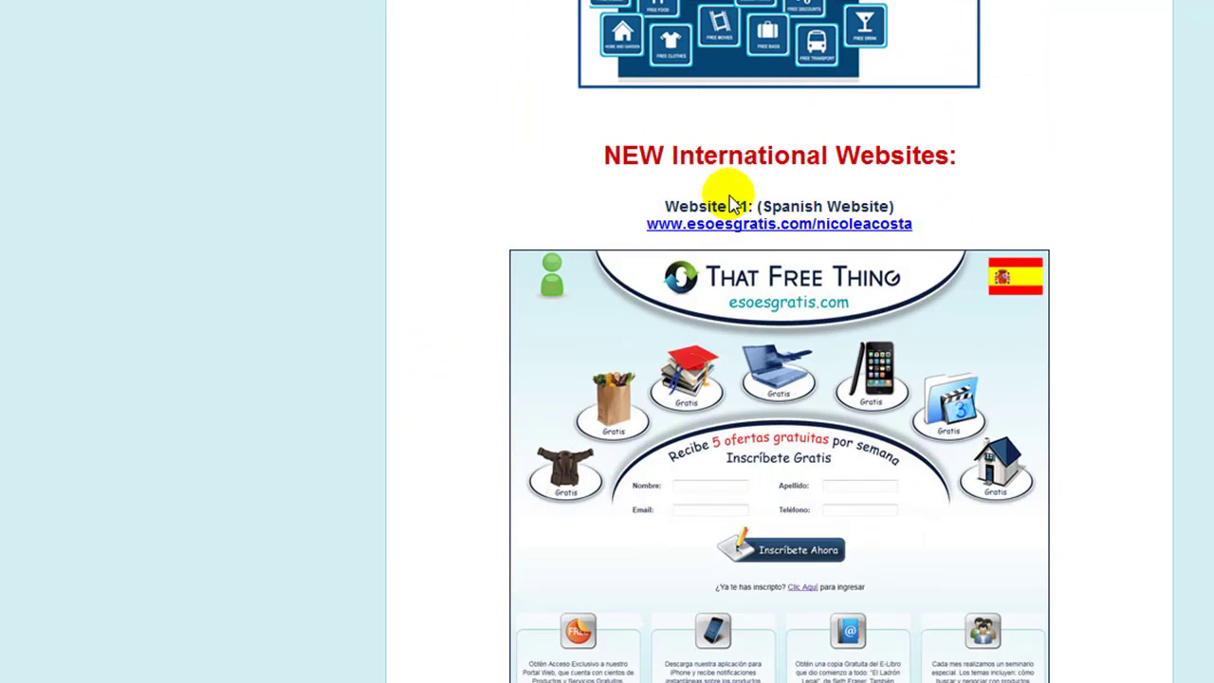
scroll(1193, 406, "down", 5)
scroll(1196, 406, "up", 20)
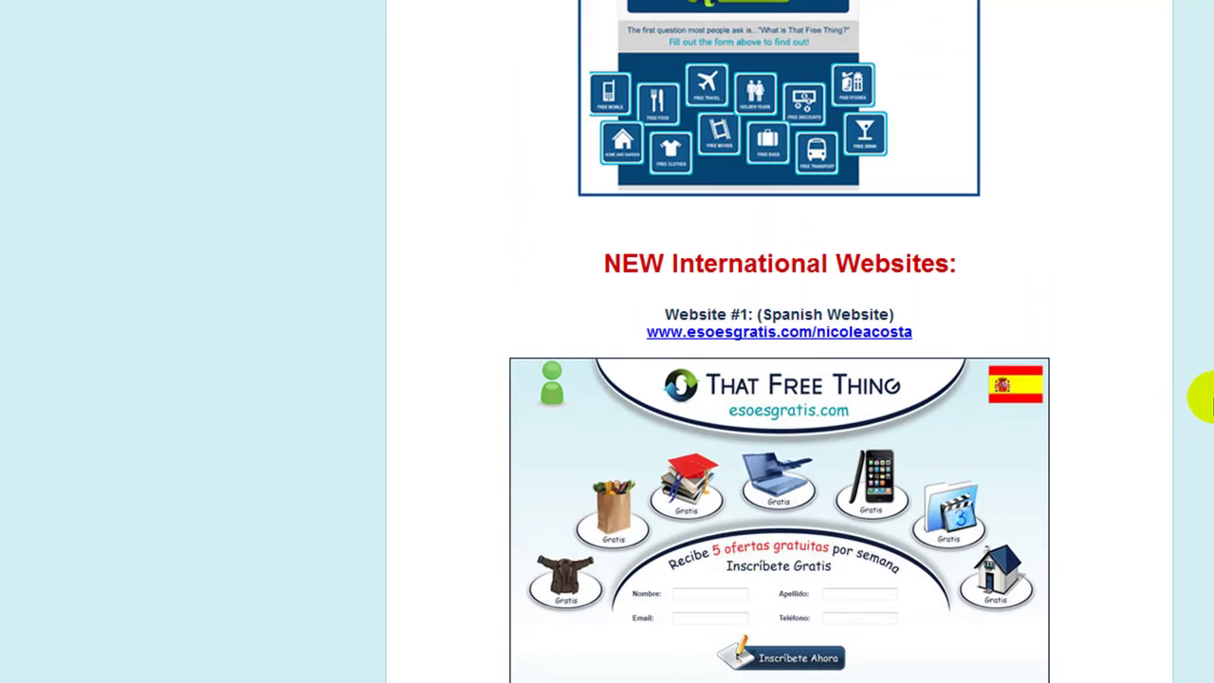
scroll(1207, 391, "up", 15)
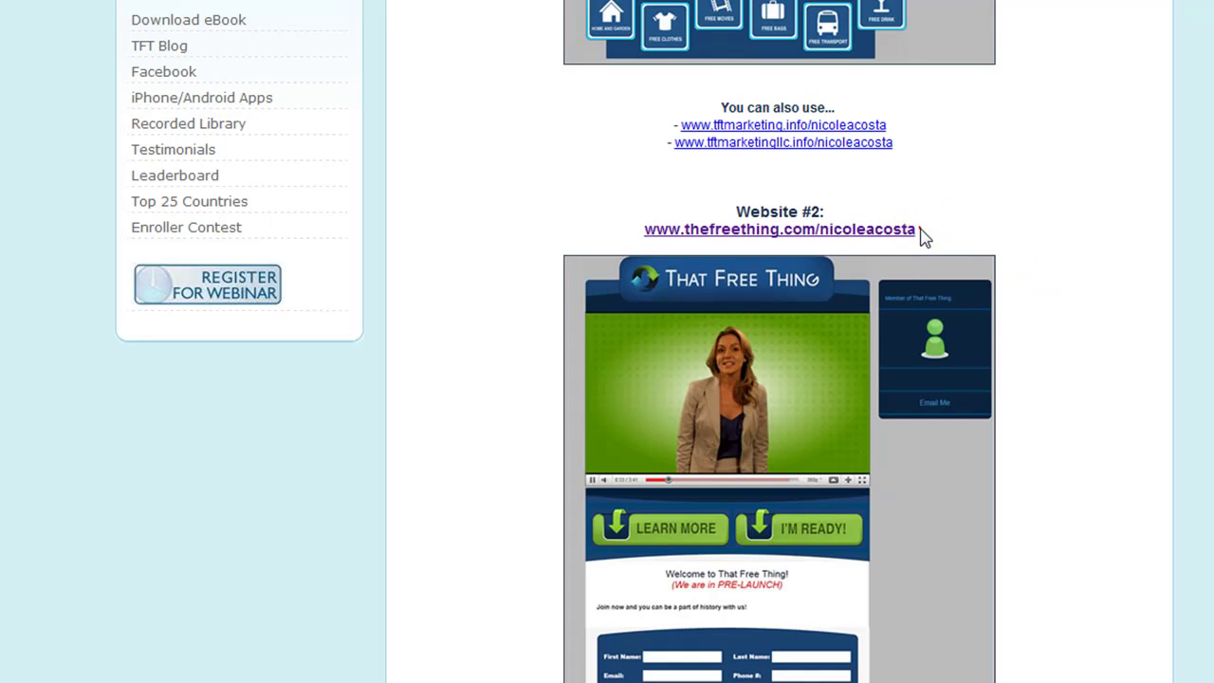
left_click_drag(920, 230, 639, 229)
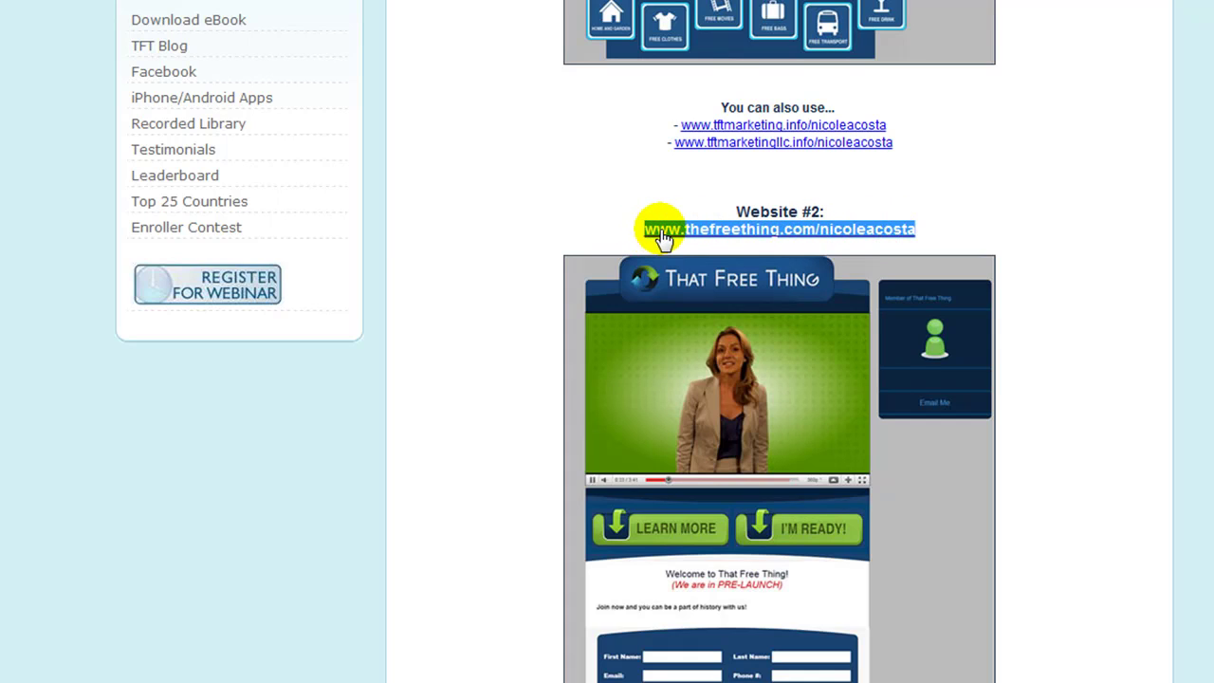
right_click(662, 232)
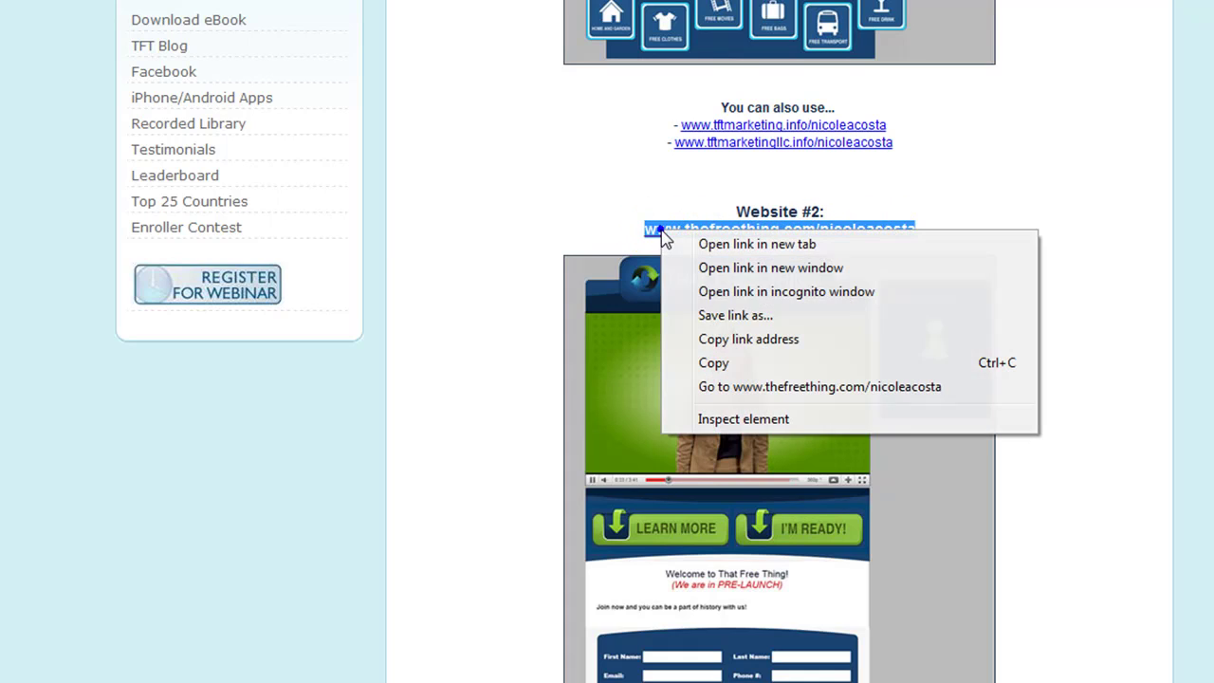
left_click(749, 363)
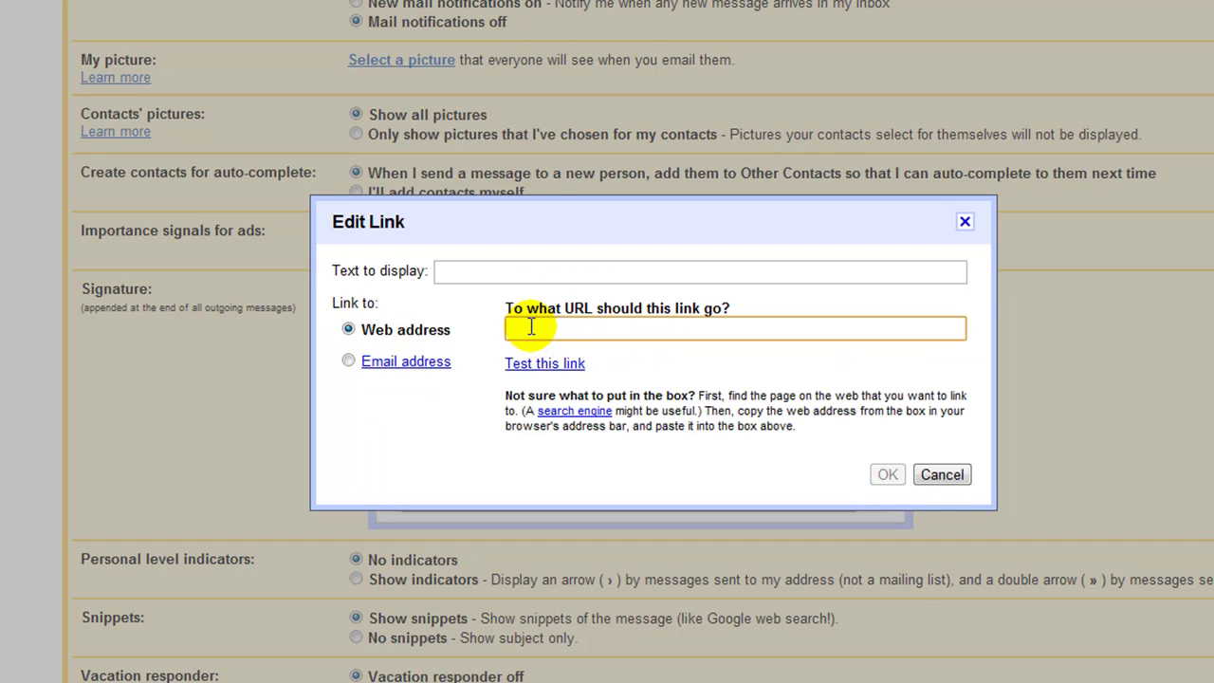
Step: Paste the Website #2 address as the banner's link target and confirm it
right_click(558, 330)
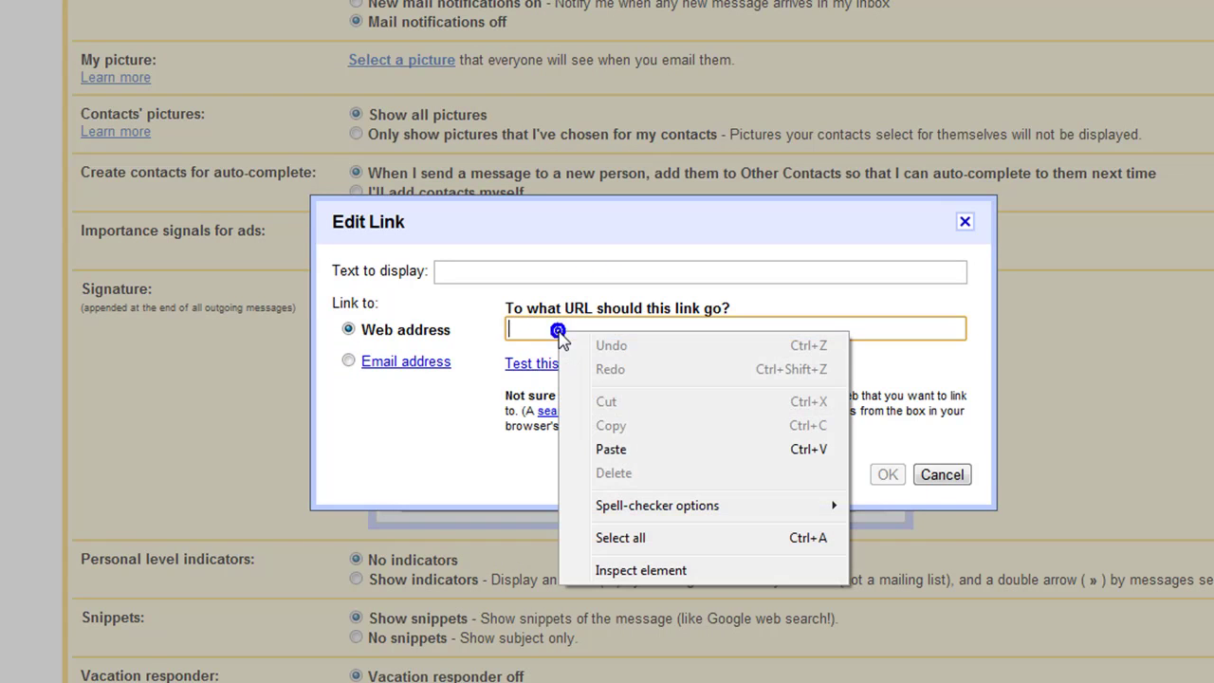
left_click(612, 449)
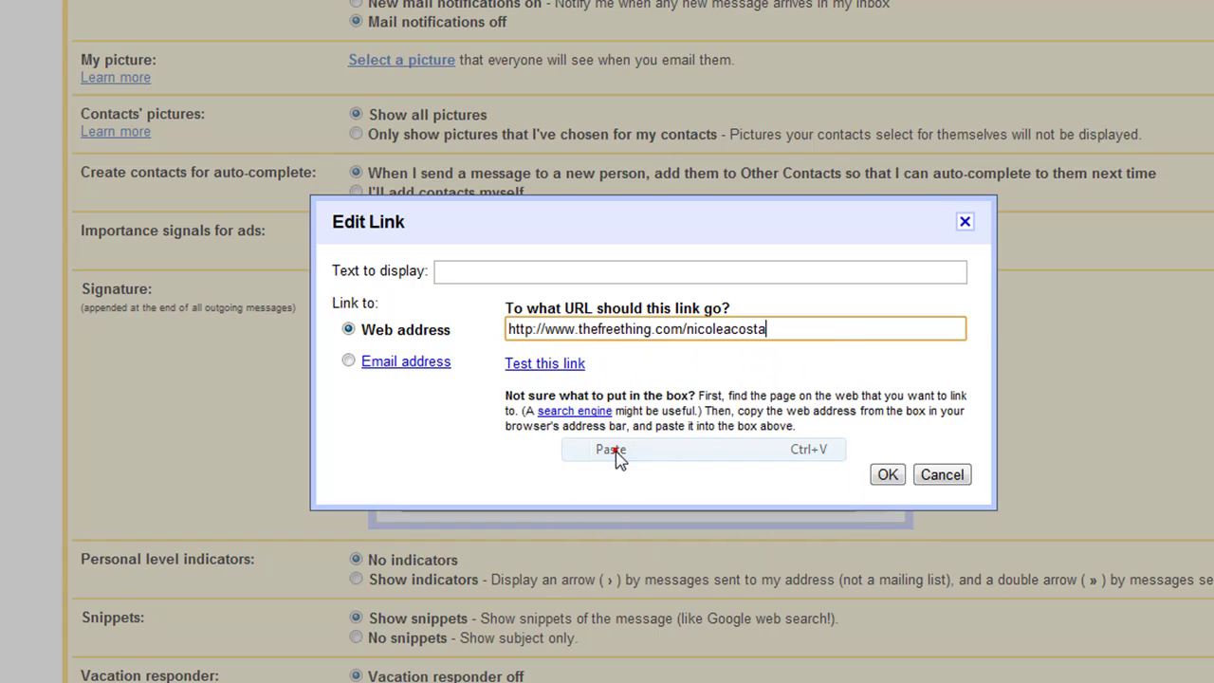
key("Tab")
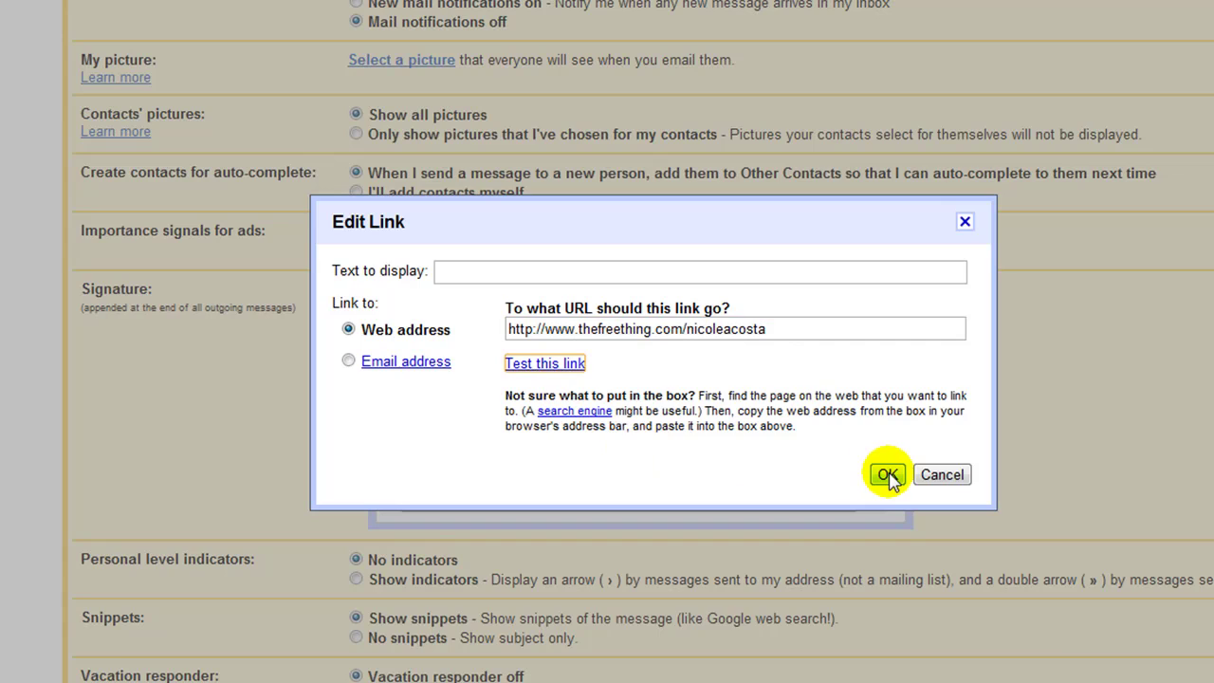
left_click(887, 476)
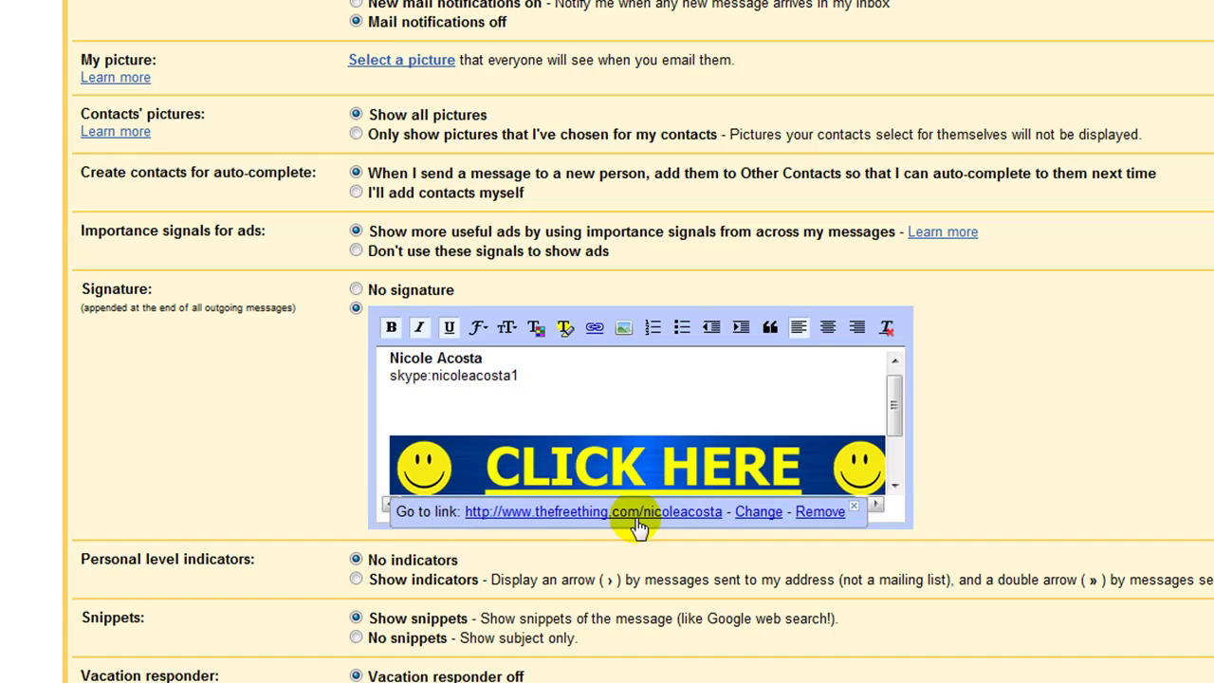
Step: Save the signature changes
scroll(652, 444, "down", 2)
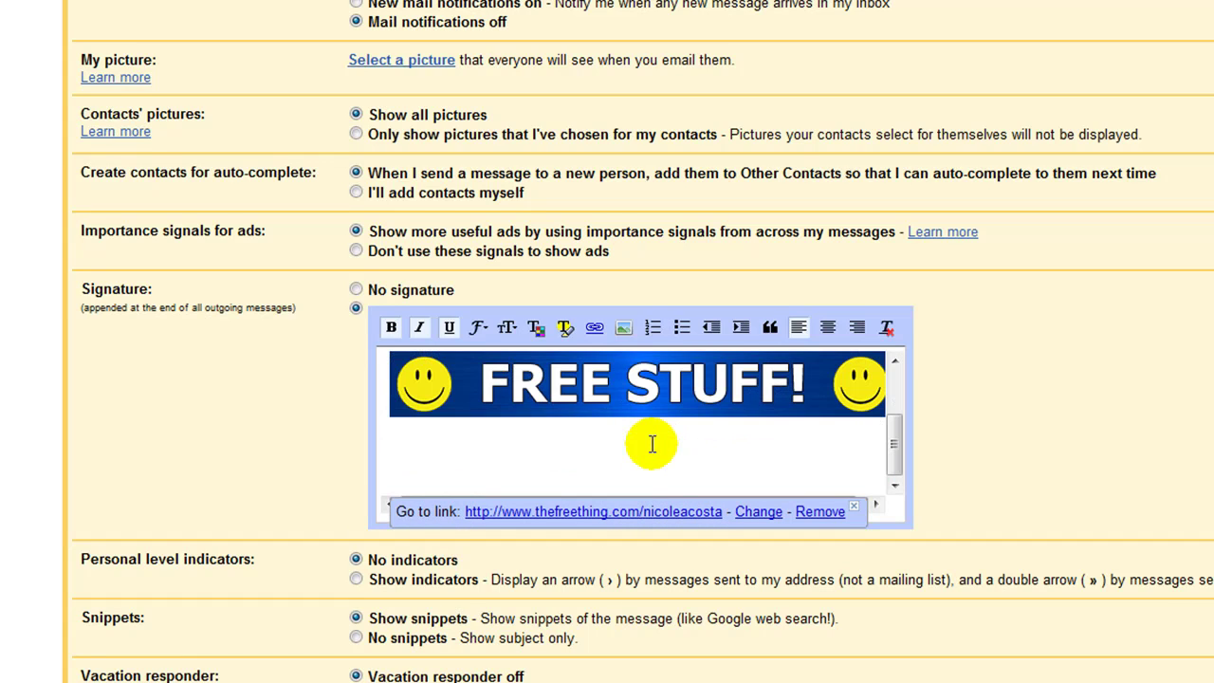
scroll(236, 428, "down", 5)
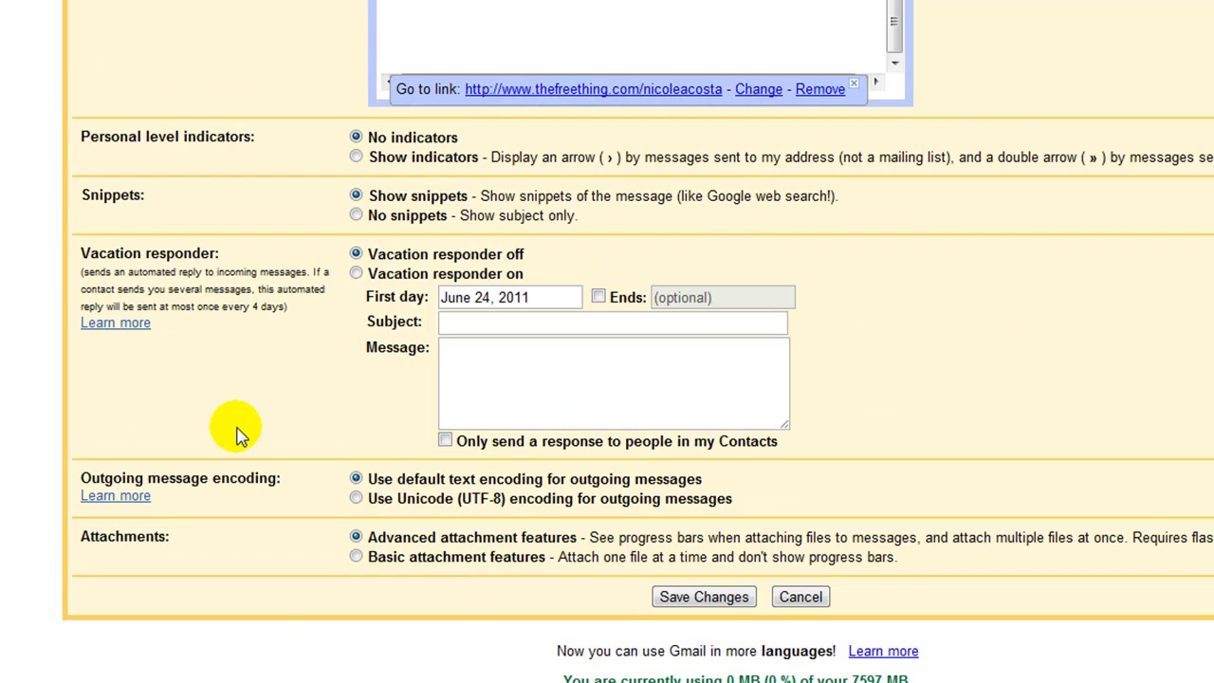
left_click(702, 598)
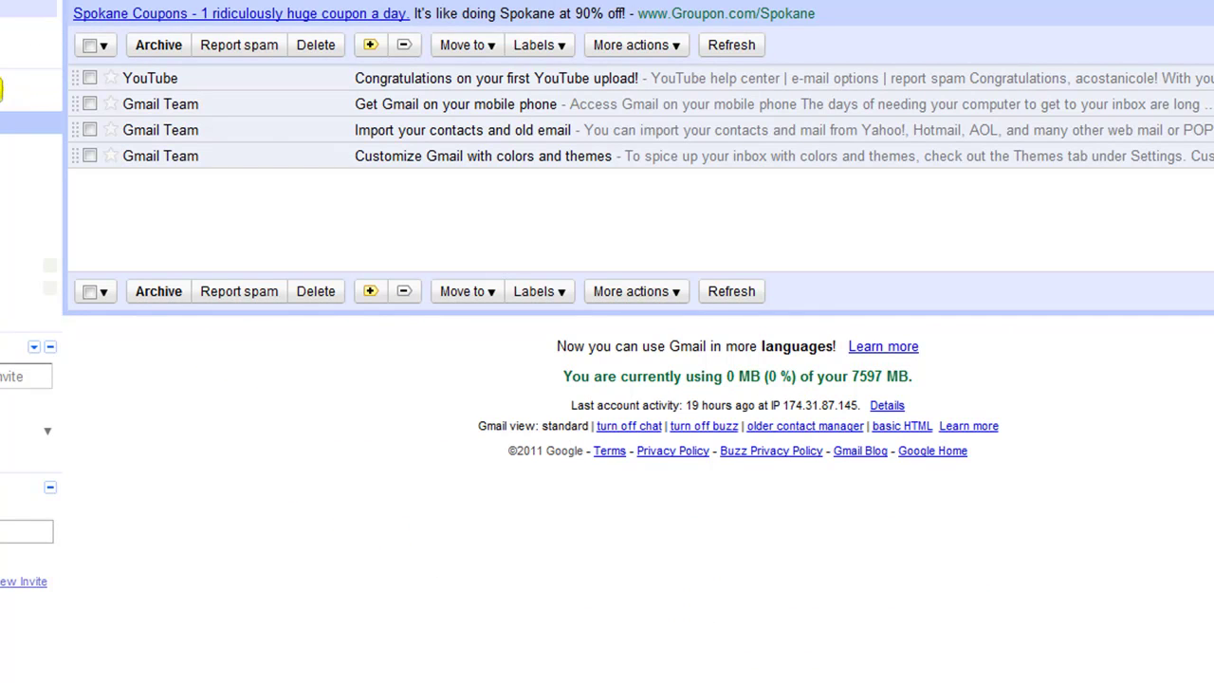
Step: Send yourself an email with subject 'banner test' and body 'testing 123'
type("c")
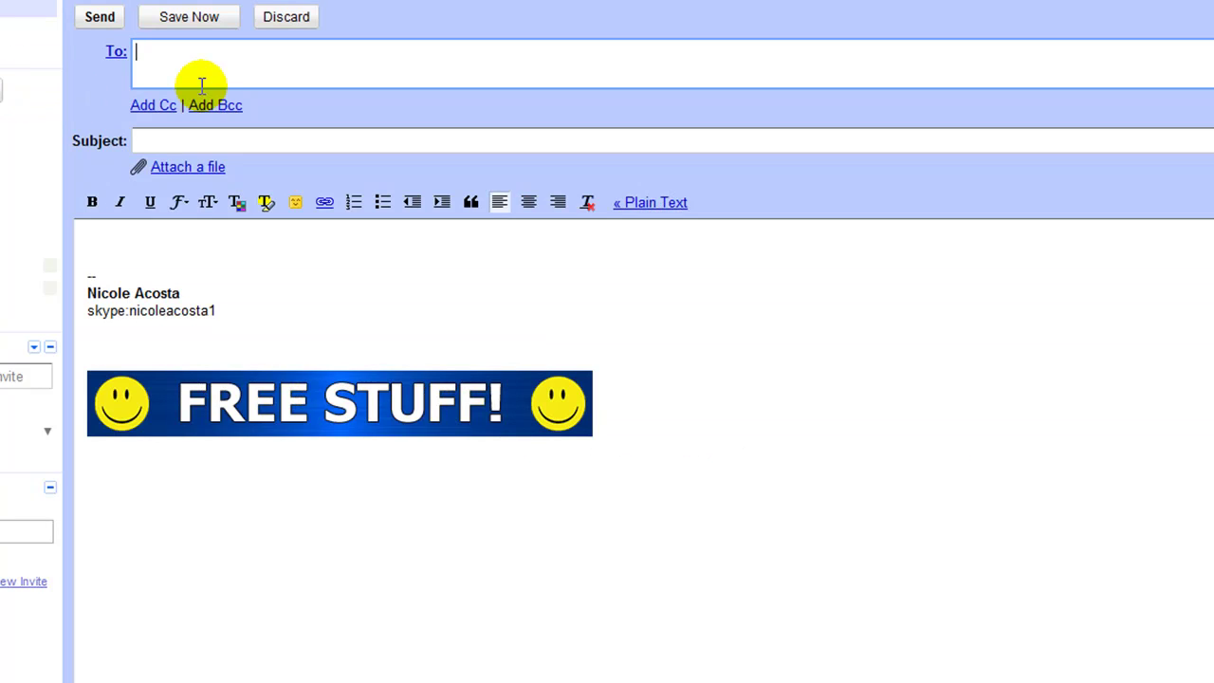
type("a")
left_click(319, 104)
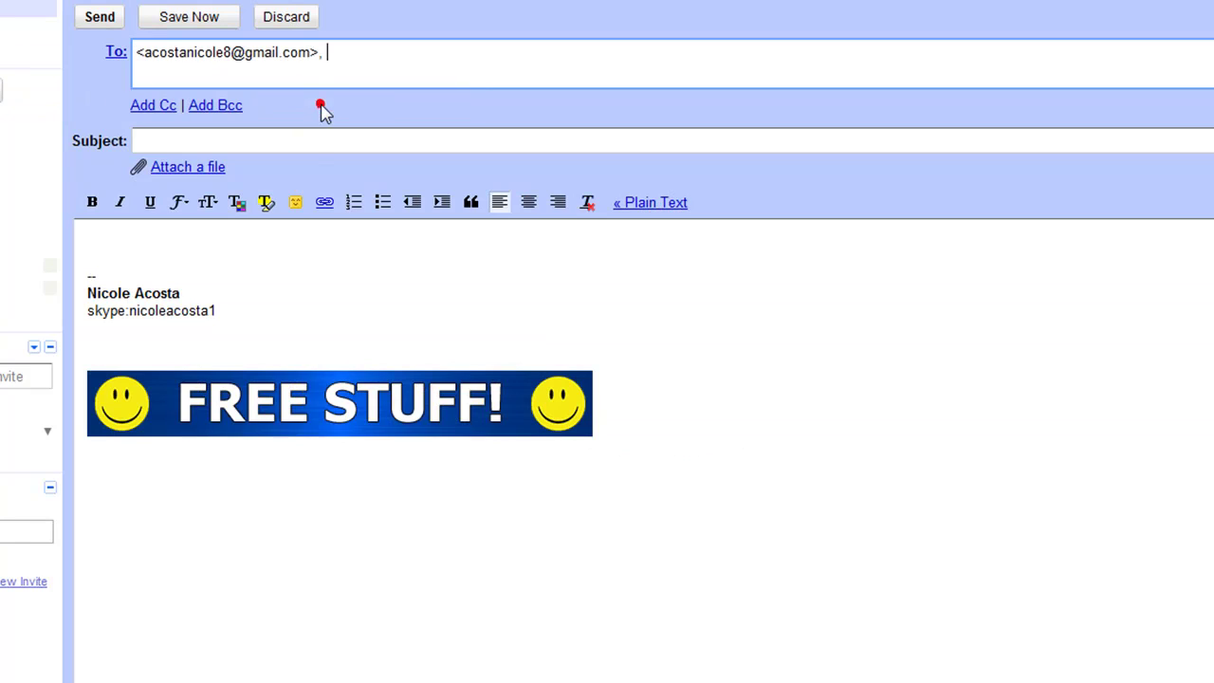
left_click(279, 141)
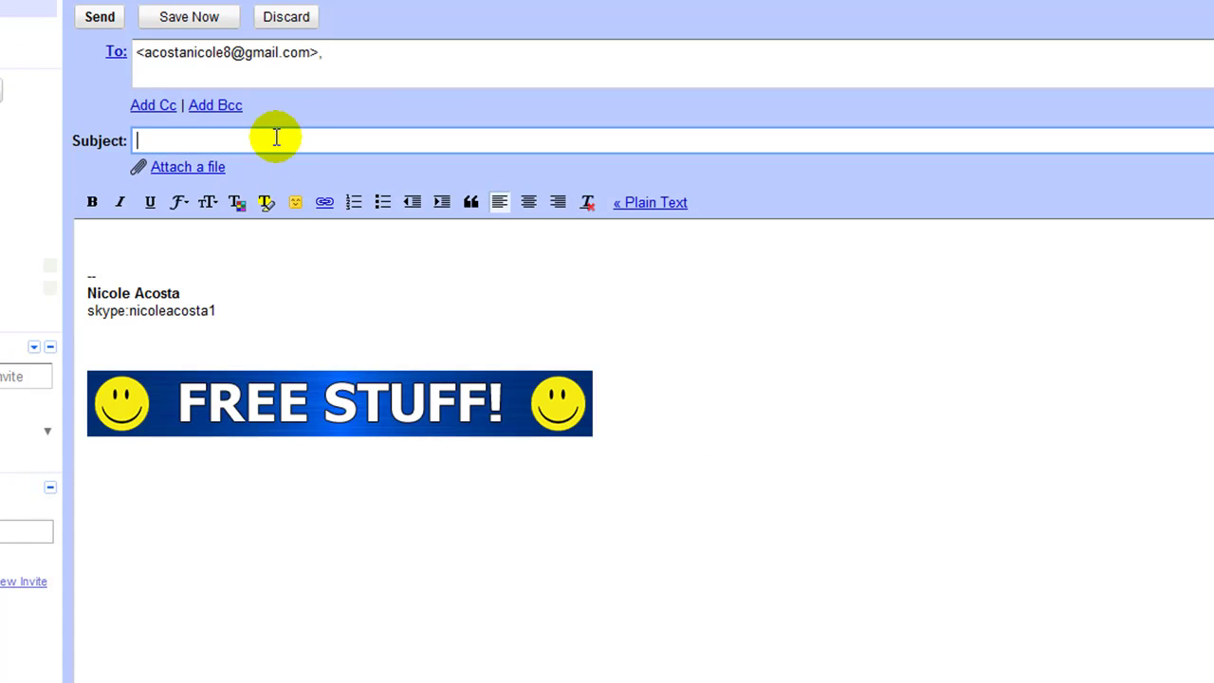
type("bannwer")
key("BackSpace")
key("BackSpace")
type("r")
key("Tab")
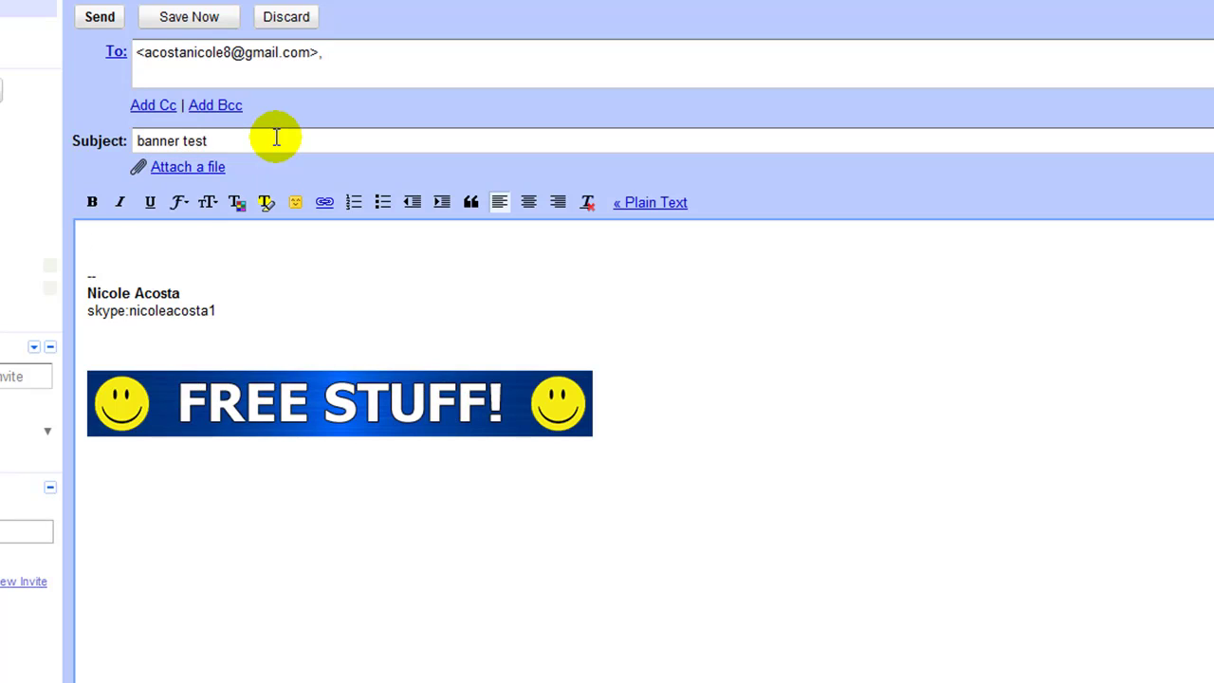
type("testing 123")
left_click(101, 18)
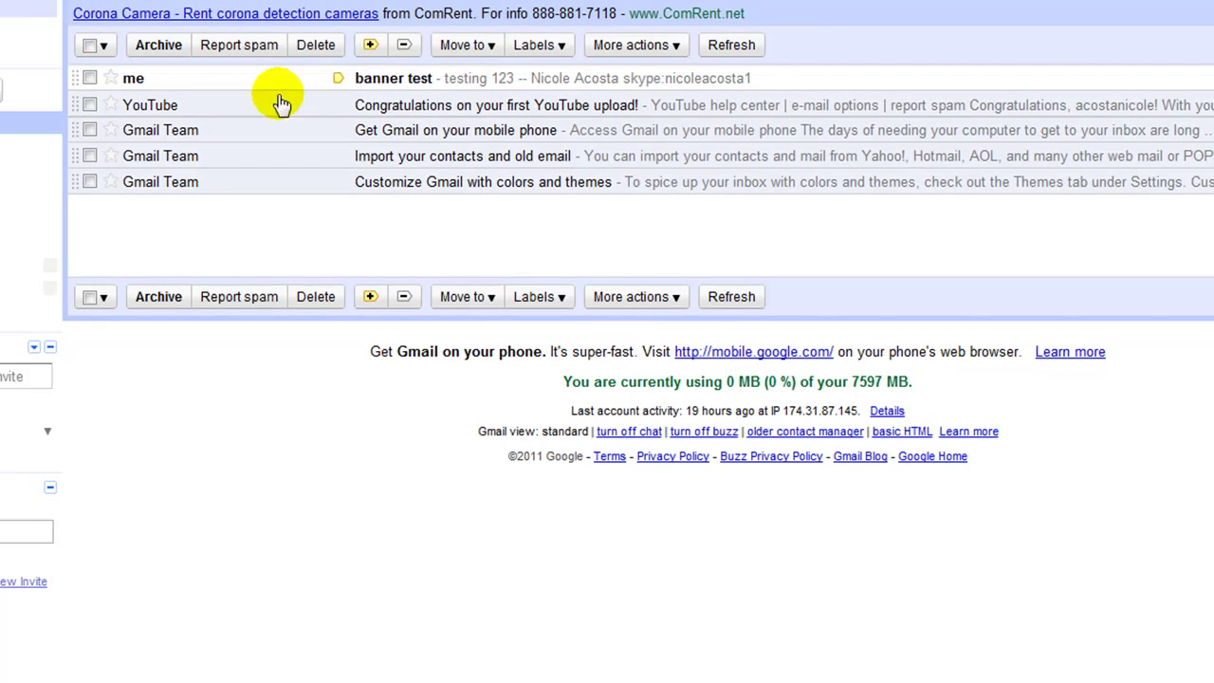
left_click(389, 81)
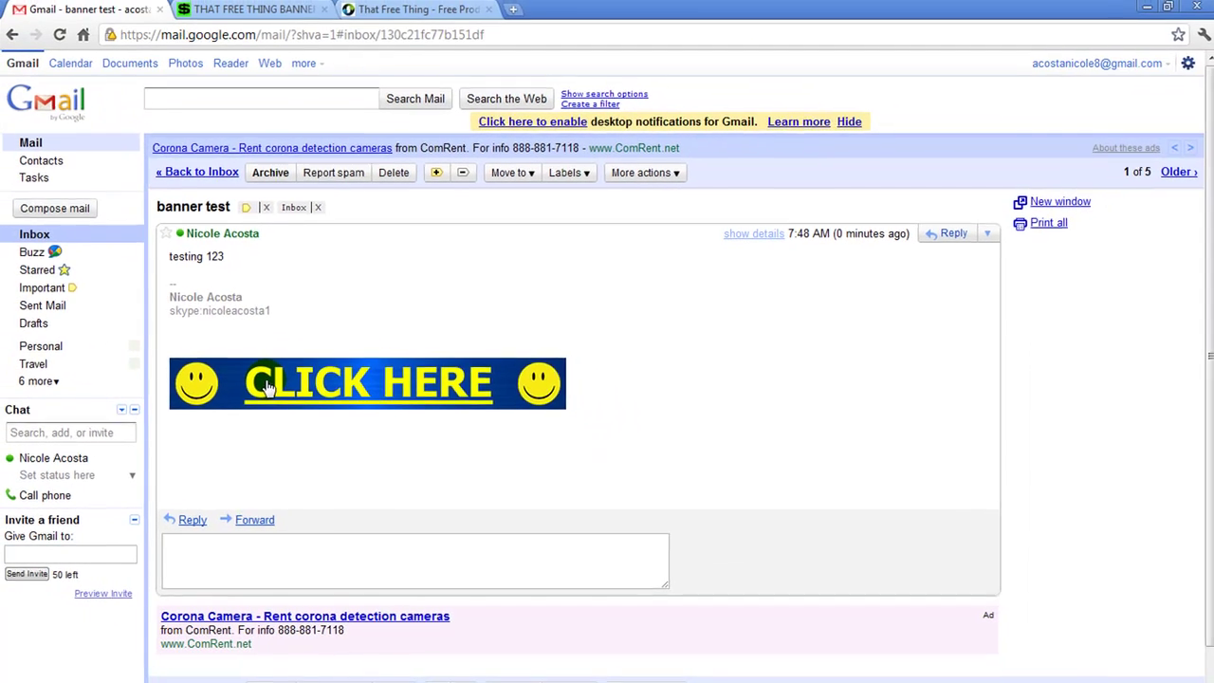
left_click(267, 386)
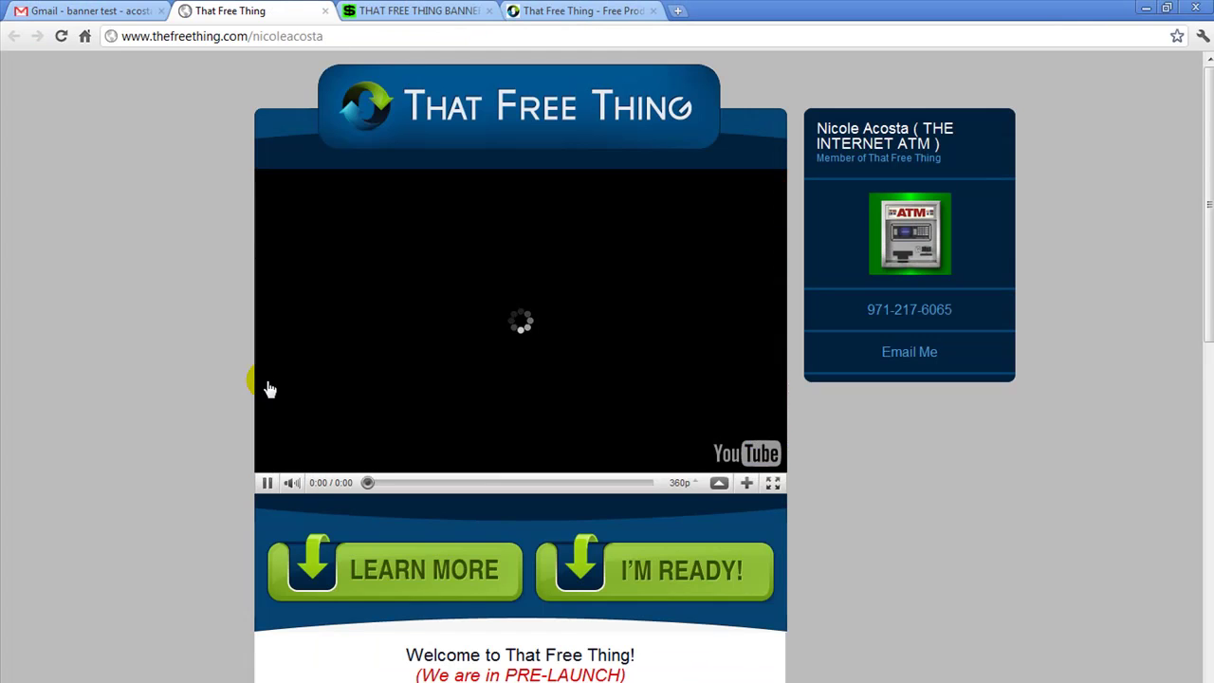
left_click(326, 11)
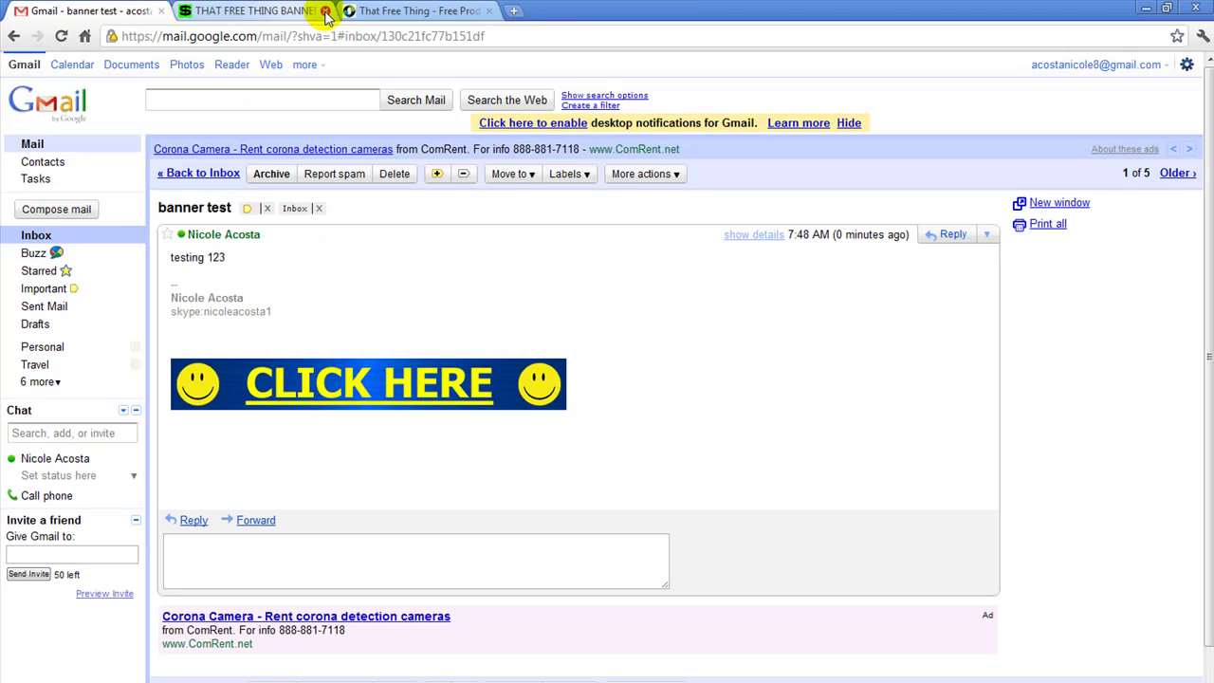
Step: Return from the banner test email to the inbox and open Mail settings from the gear menu
left_click(195, 174)
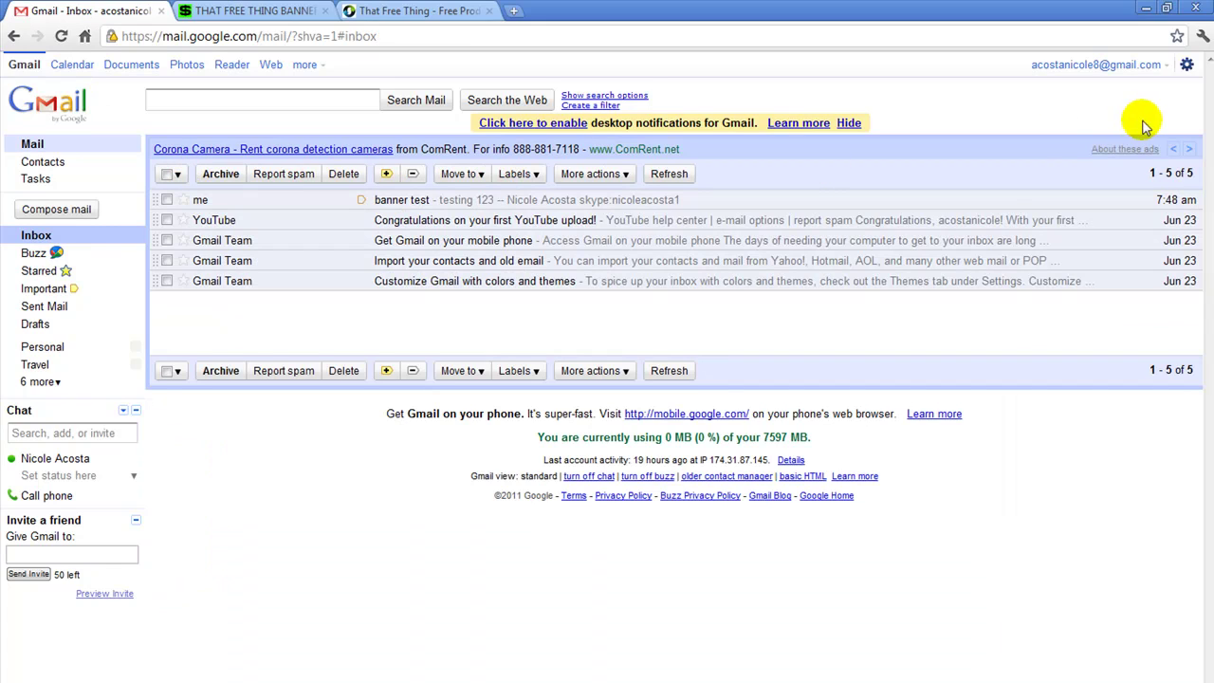
left_click(1187, 65)
left_click(1188, 68)
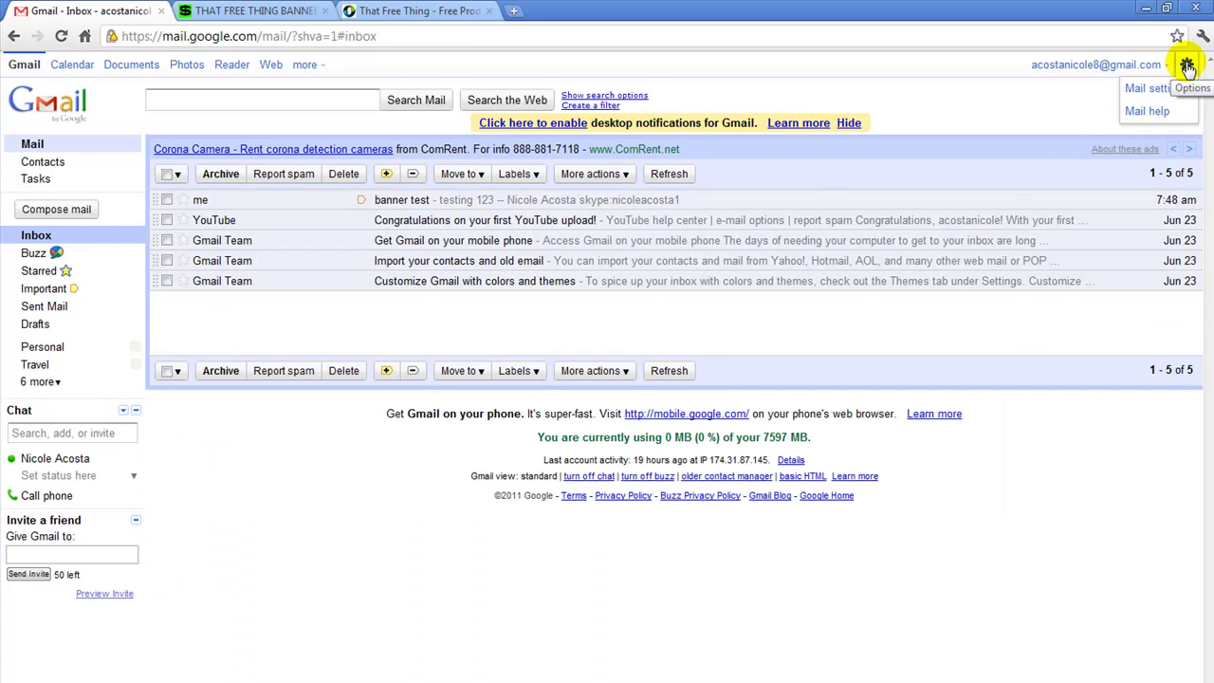
left_click(1155, 89)
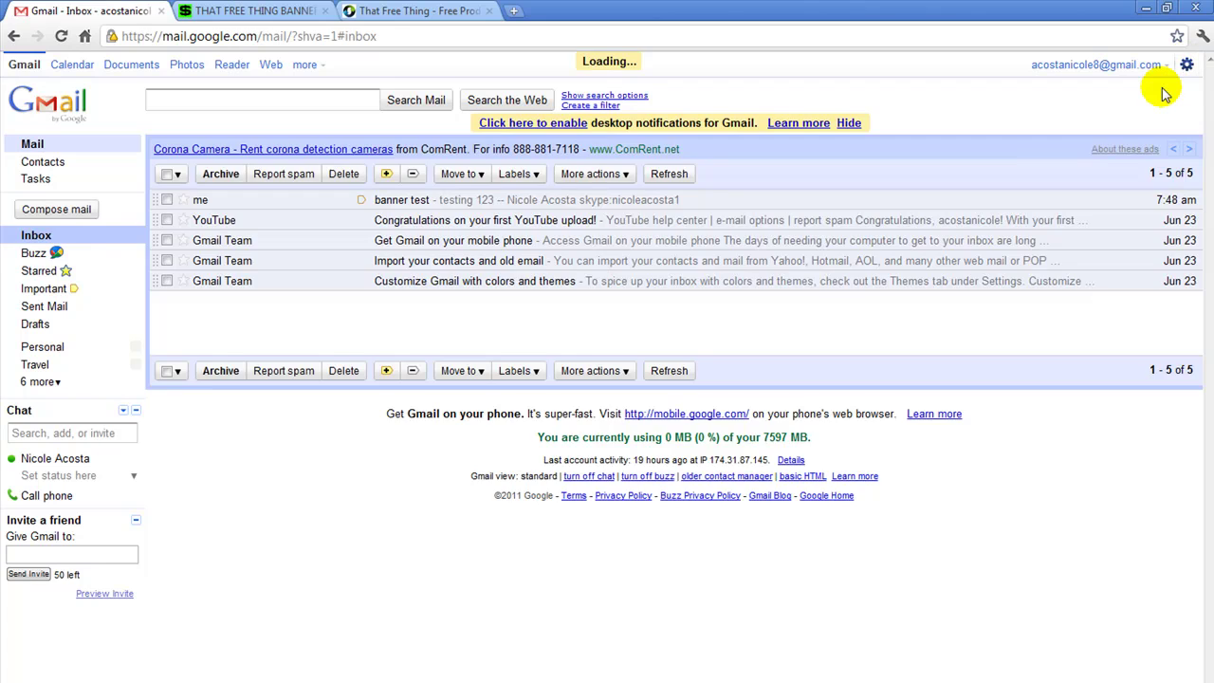
scroll(556, 447, "down", 5)
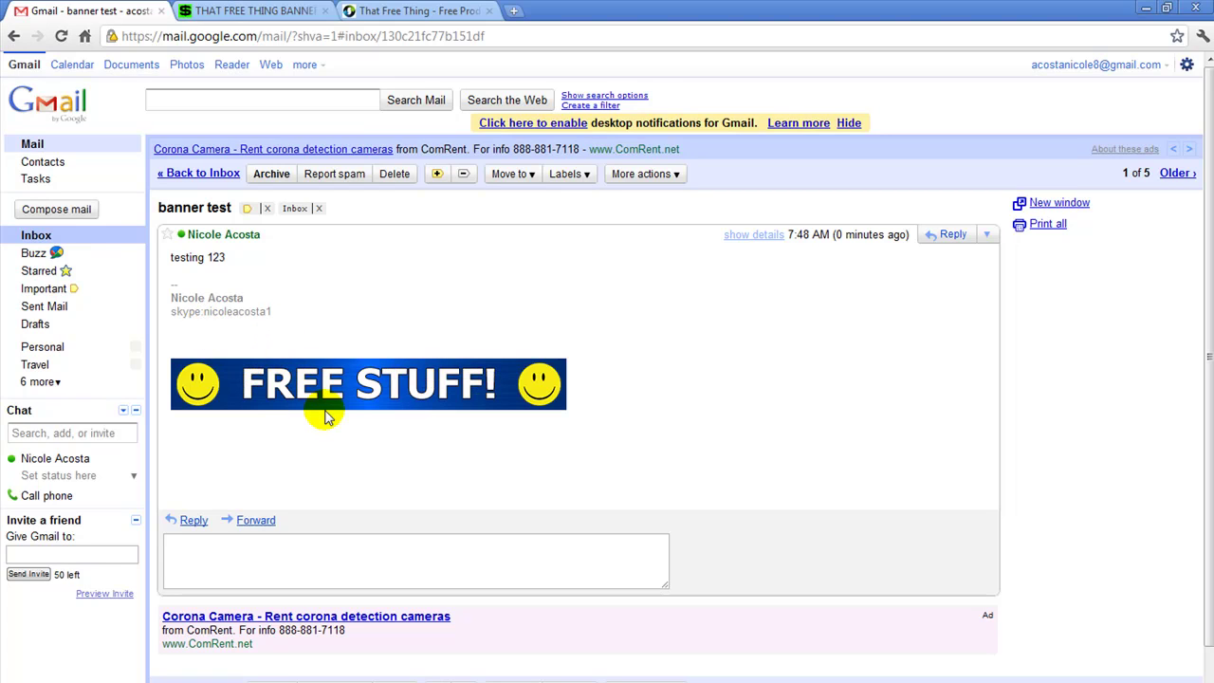
left_click(202, 174)
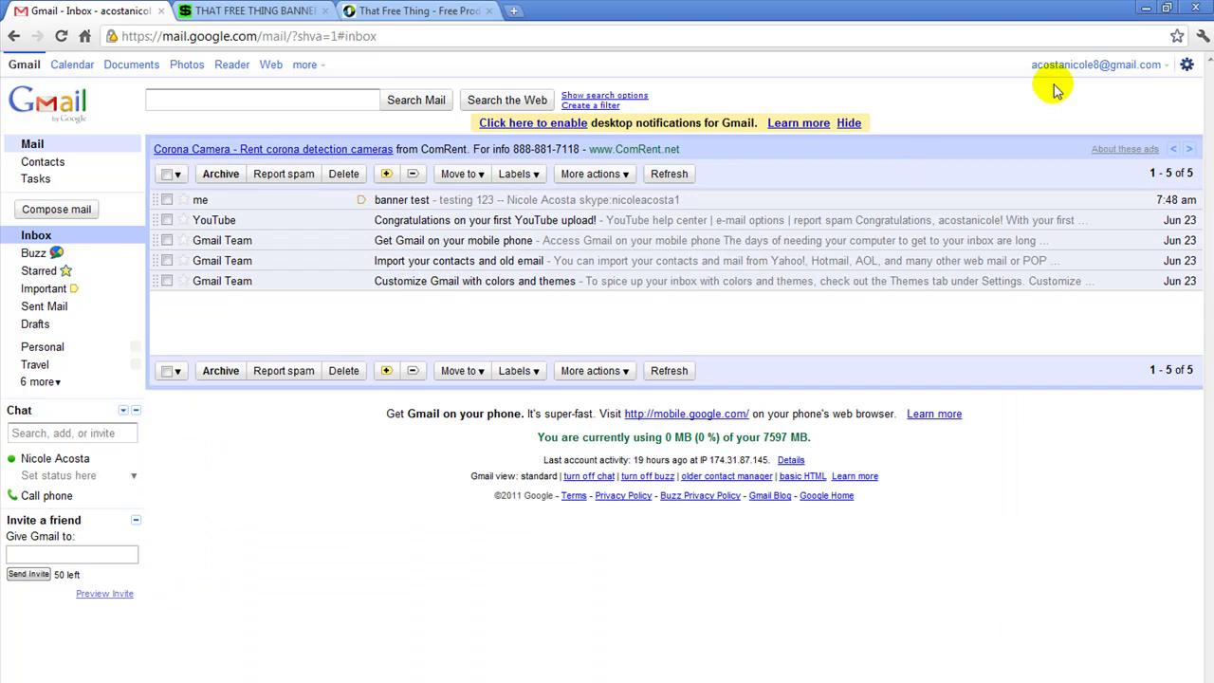
left_click(1187, 69)
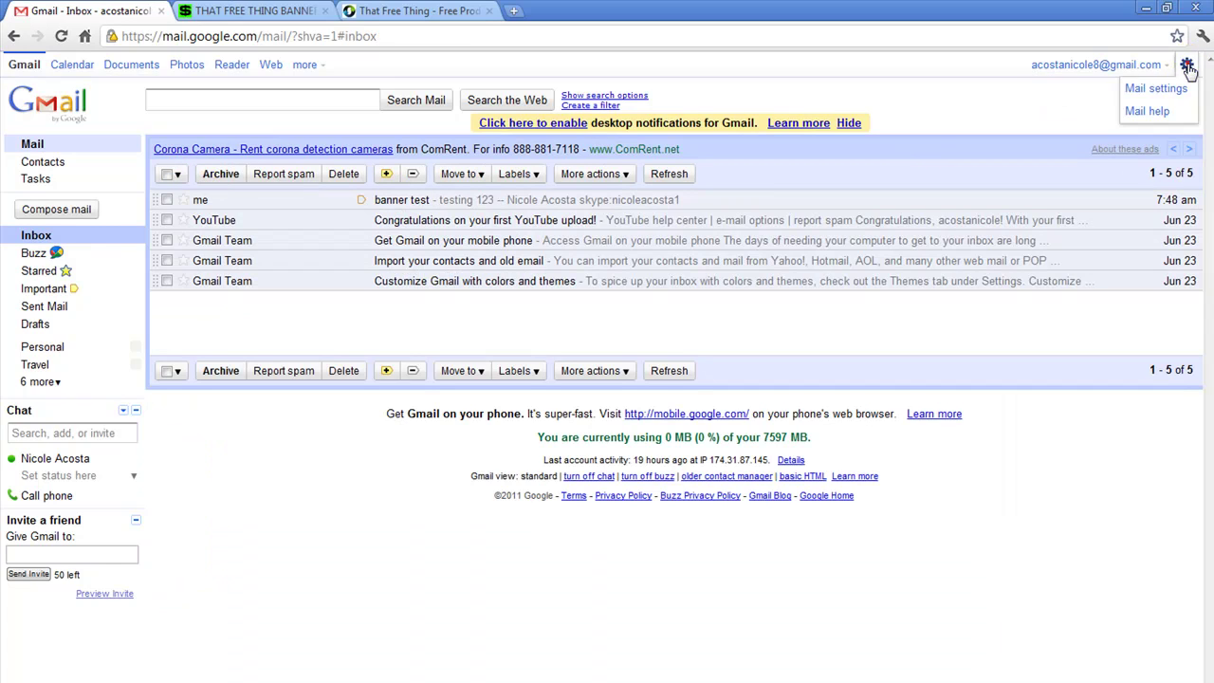
left_click(1148, 90)
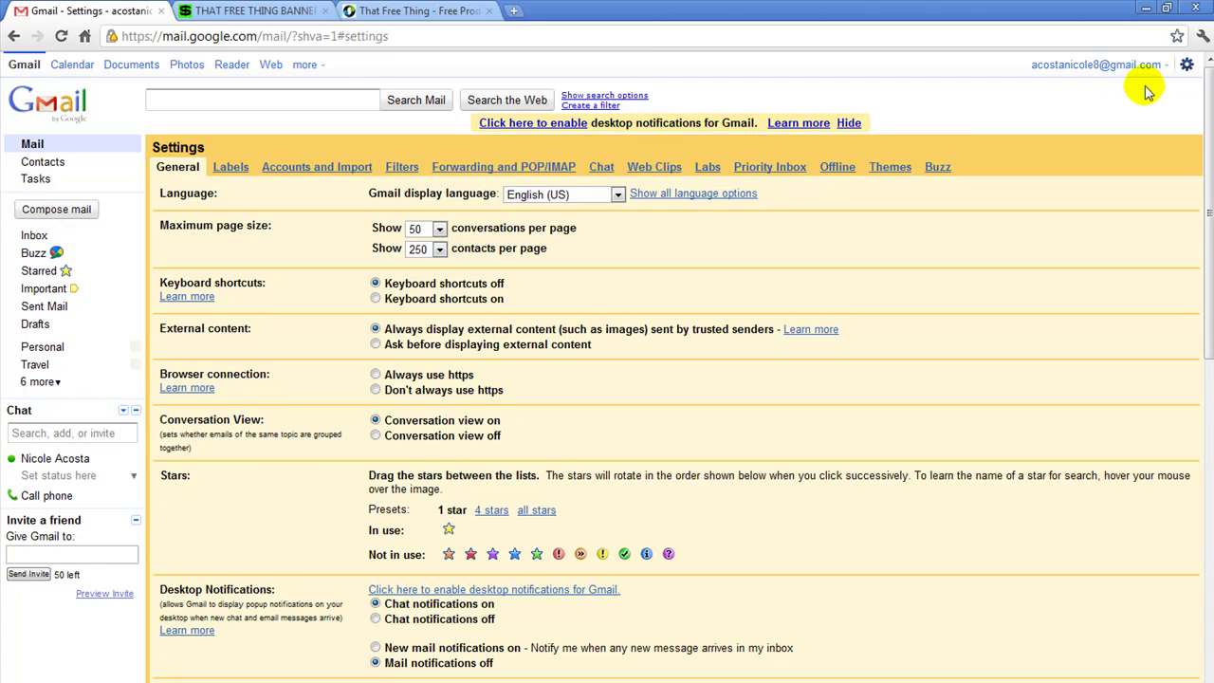
Step: Add the blog URL on a new line below the Skype line and make it a clickable link
scroll(278, 428, "down", 5)
scroll(274, 518, "down", 1)
scroll(279, 437, "up", 1)
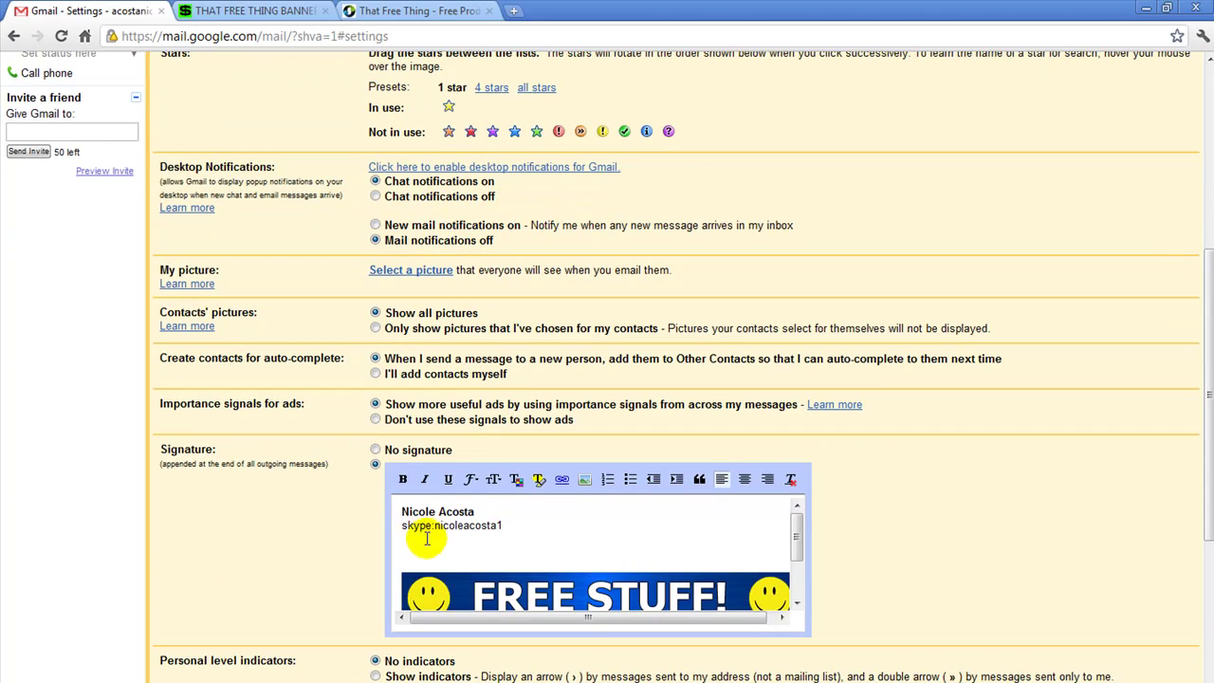
left_click(423, 539)
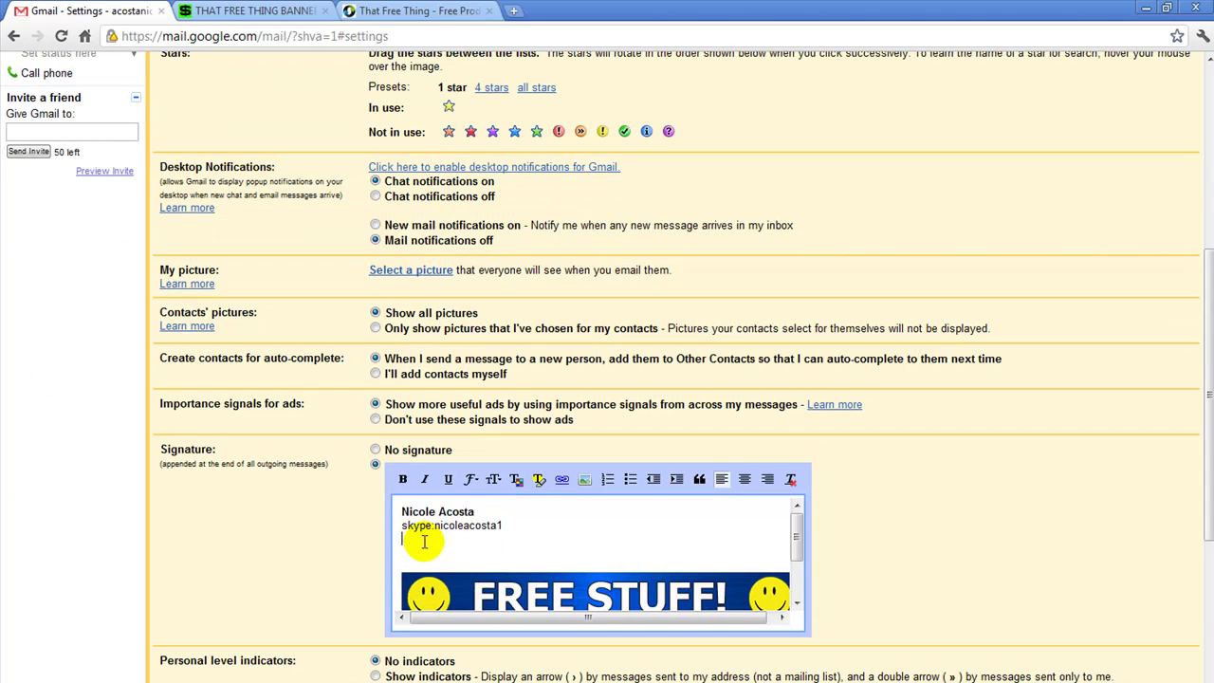
type("http://")
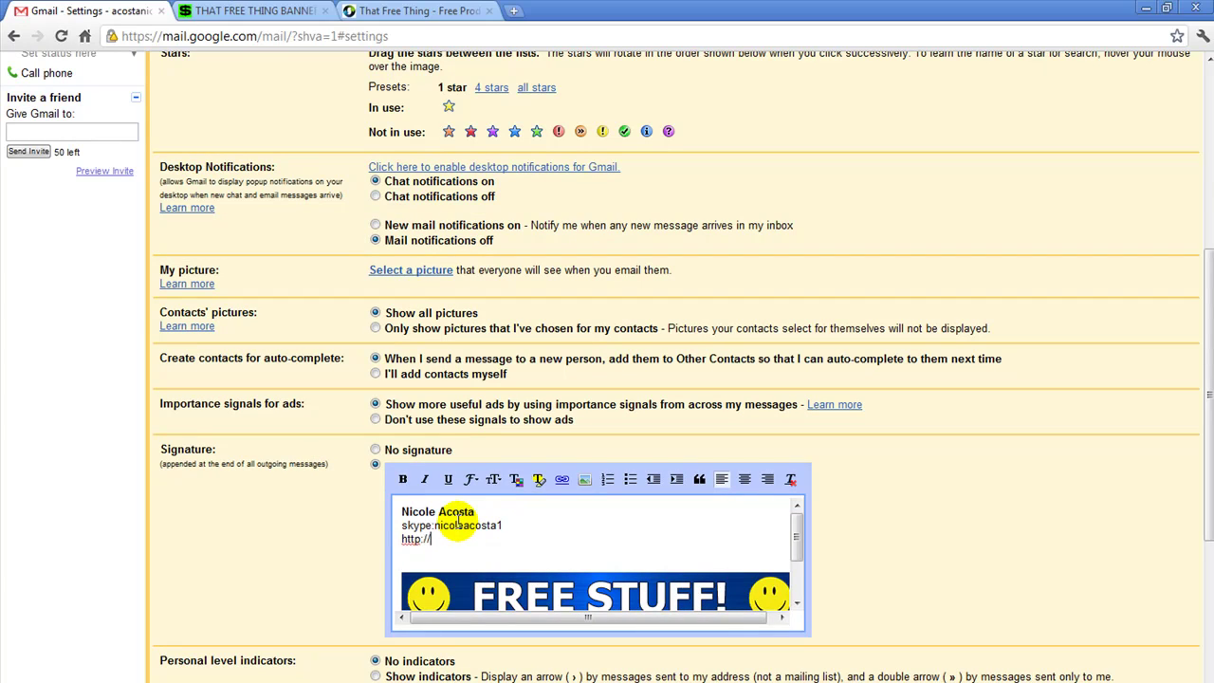
type("www.nicoleacosta.com")
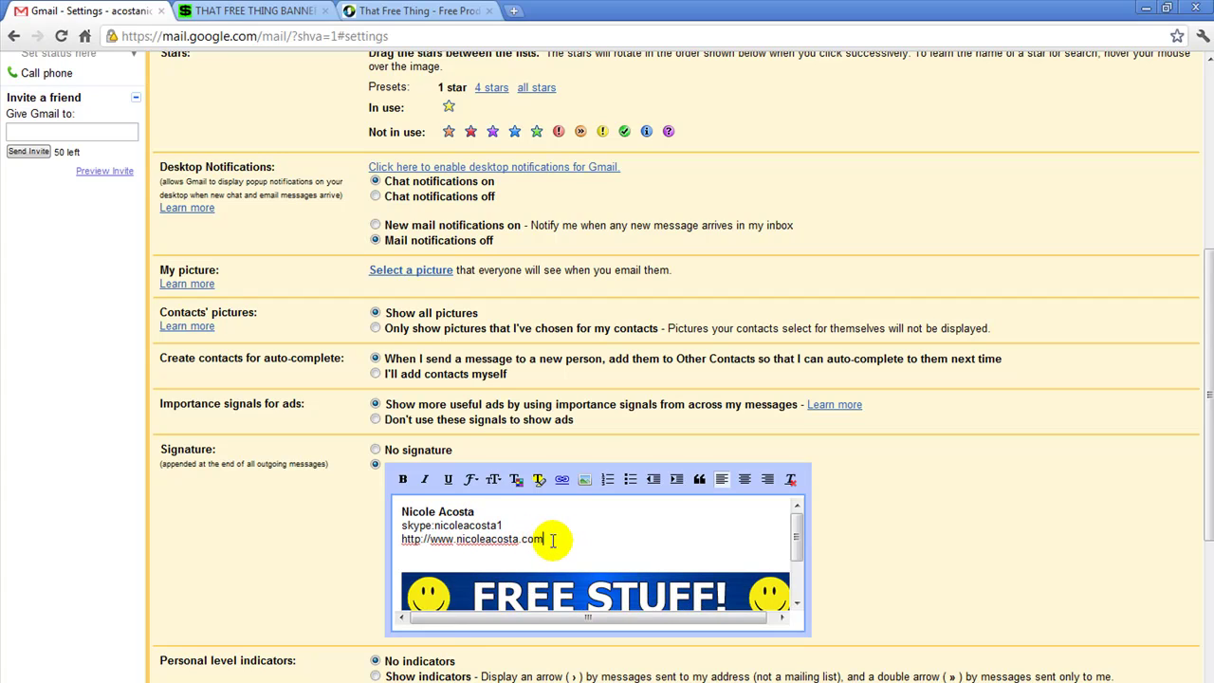
left_click_drag(543, 539, 406, 540)
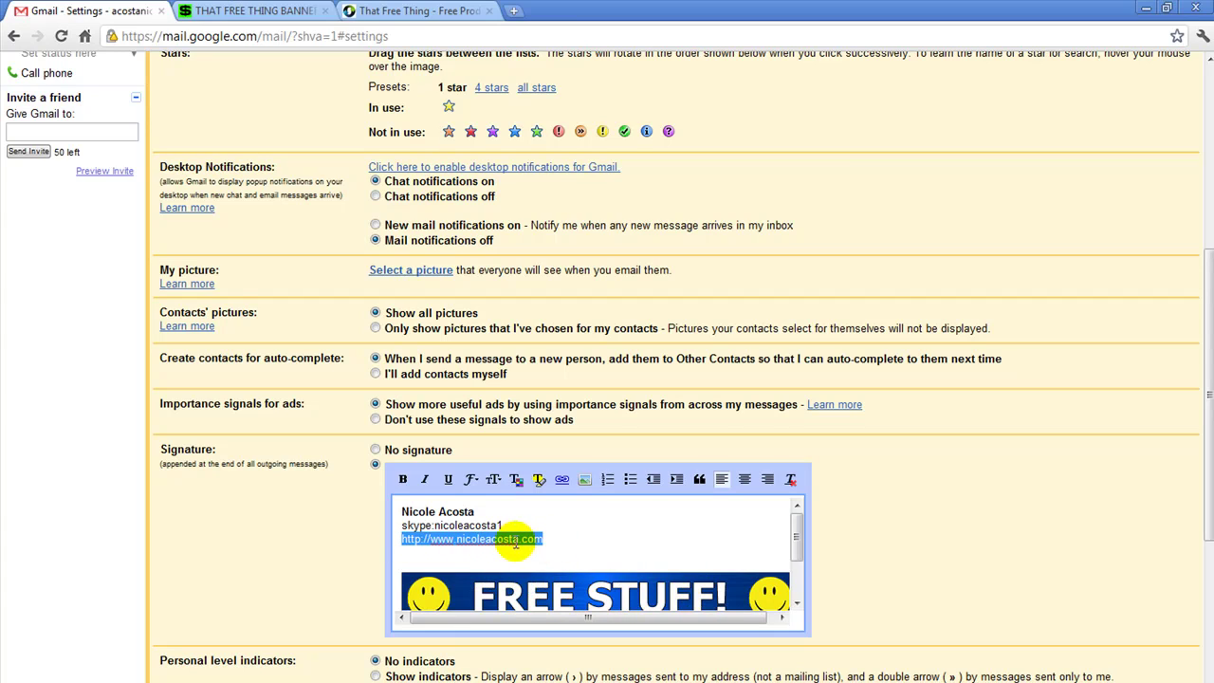
left_click(562, 480)
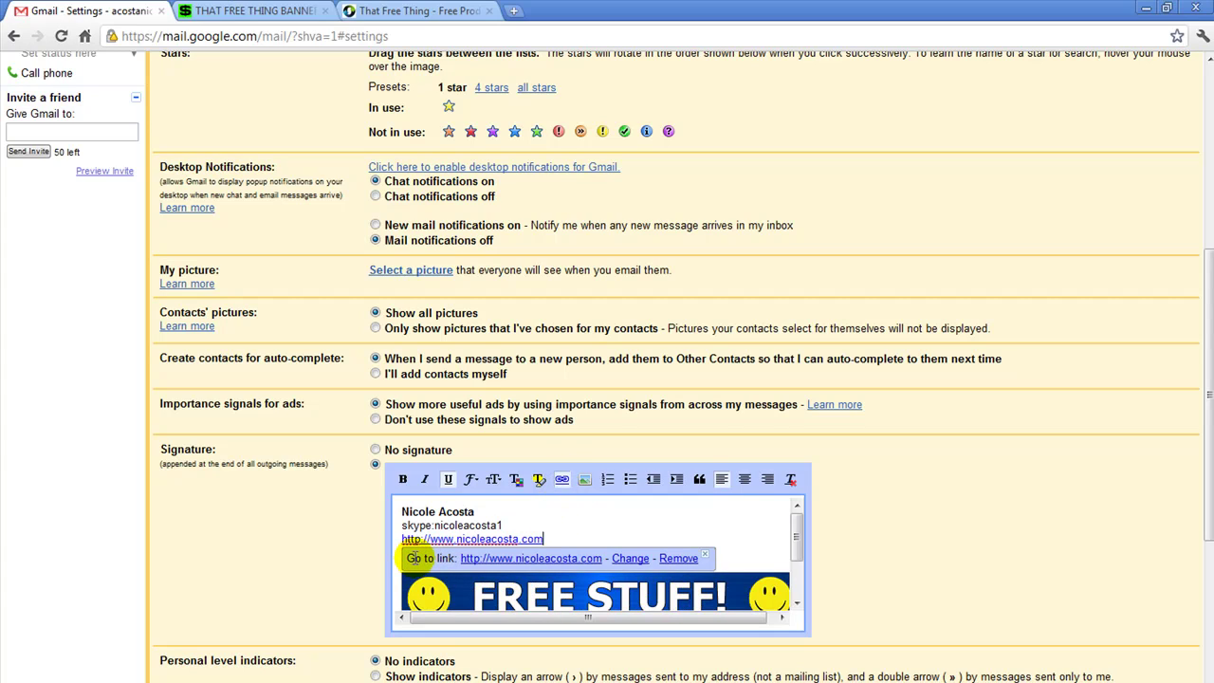
Step: Save the updated signature settings
left_click(616, 522)
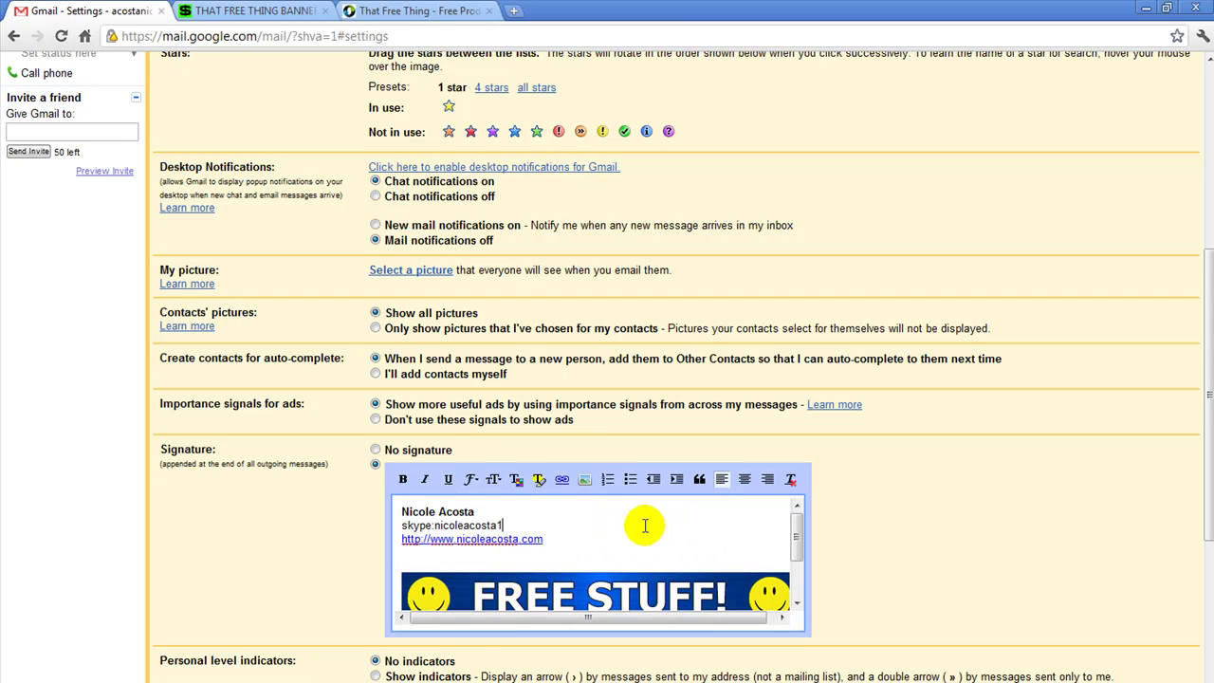
scroll(718, 523, "down", 5)
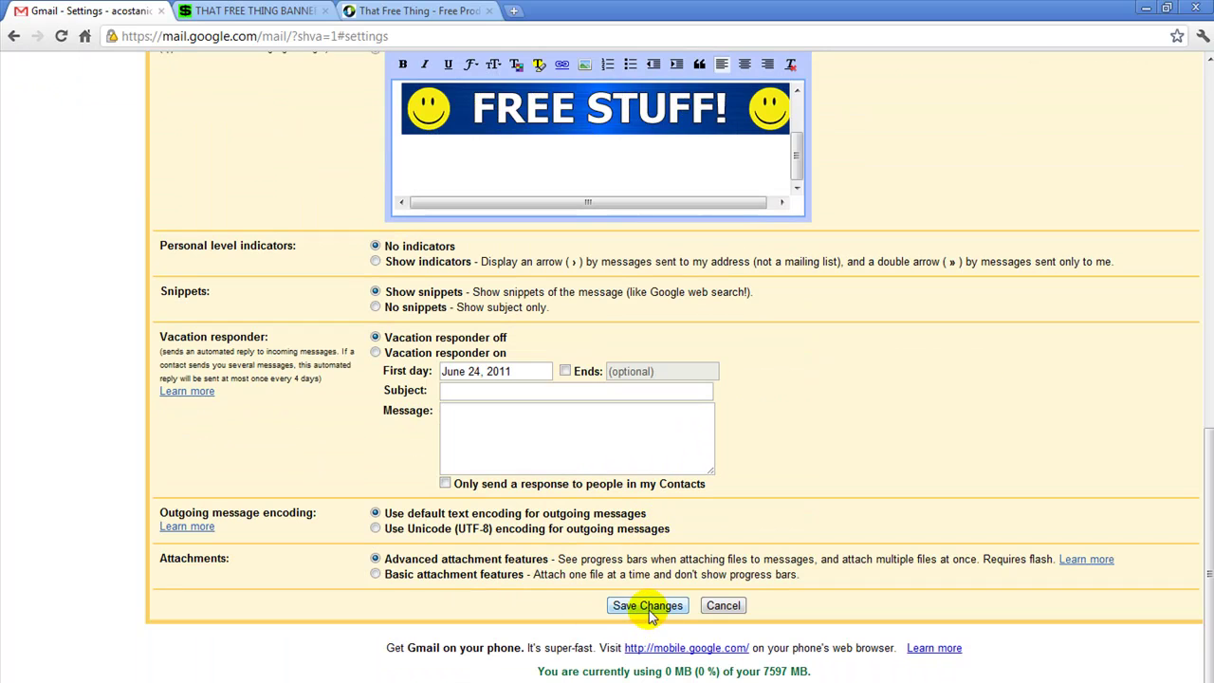
left_click(651, 607)
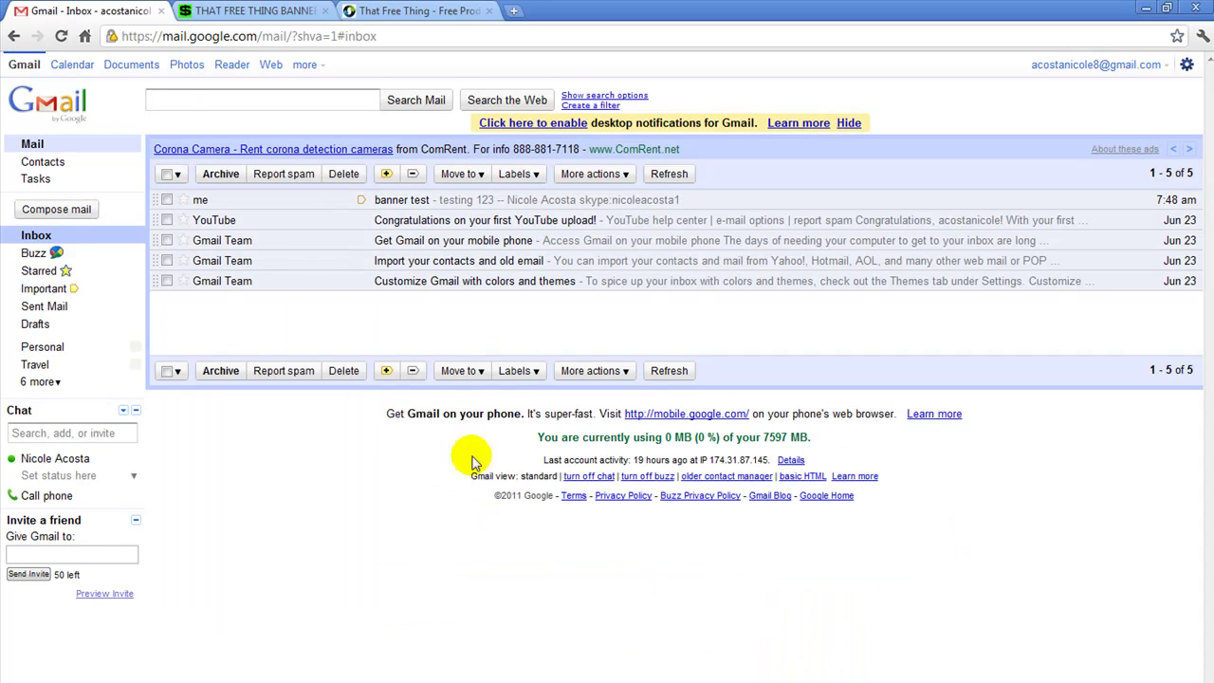
Step: Send an email to your own address with subject and body 'test 2'
left_click(60, 211)
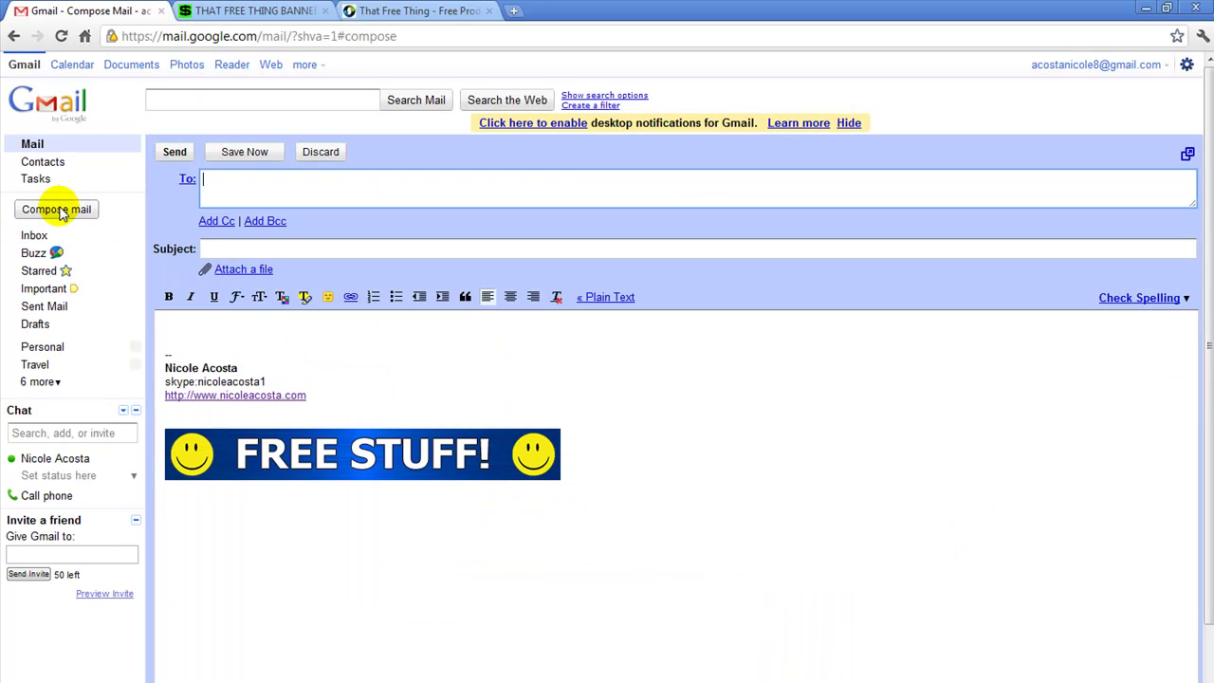
type("a")
left_click(255, 220)
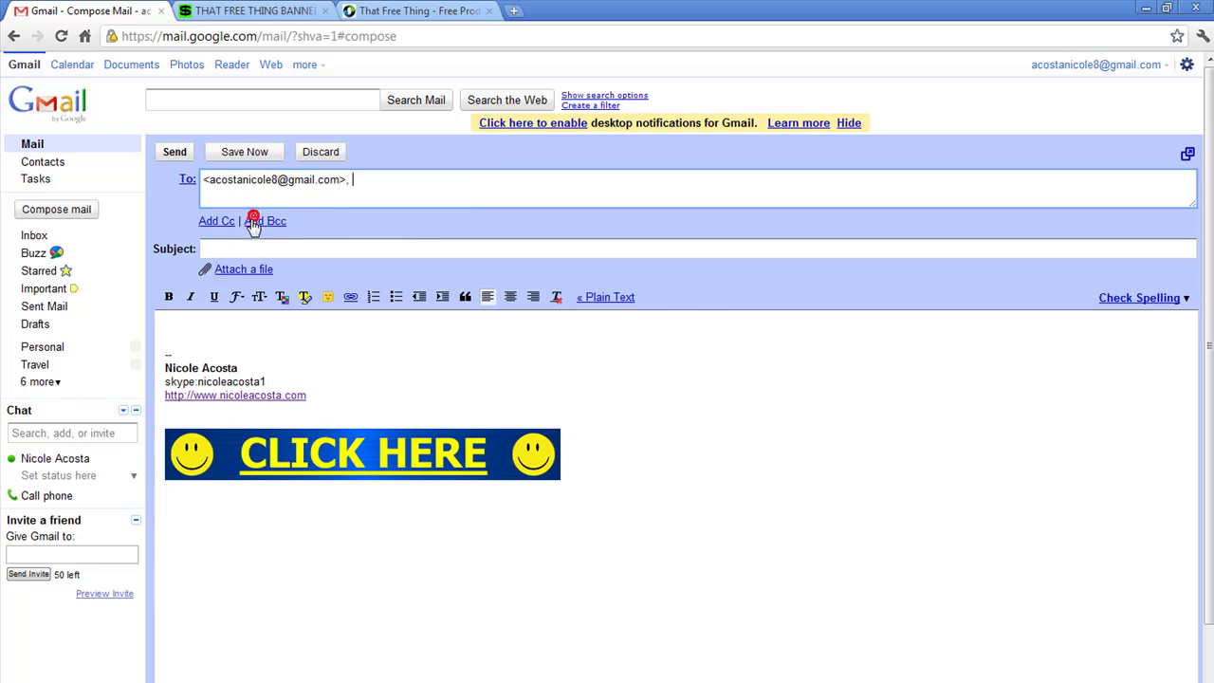
left_click(241, 245)
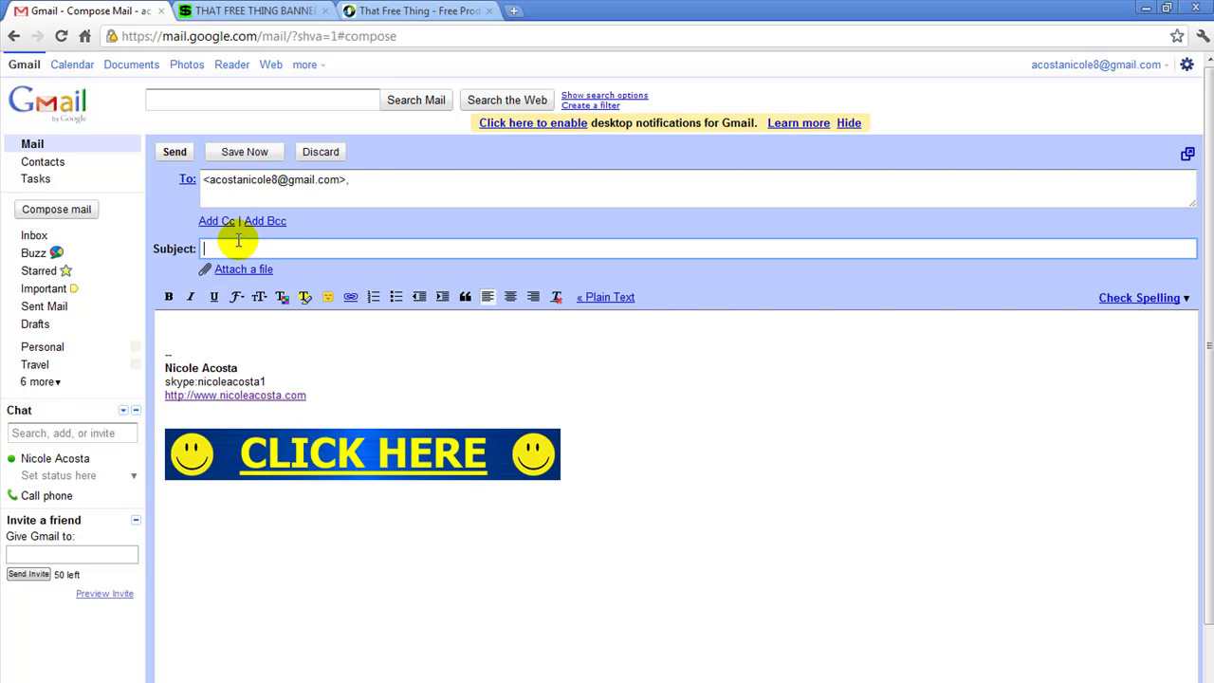
type("test 2")
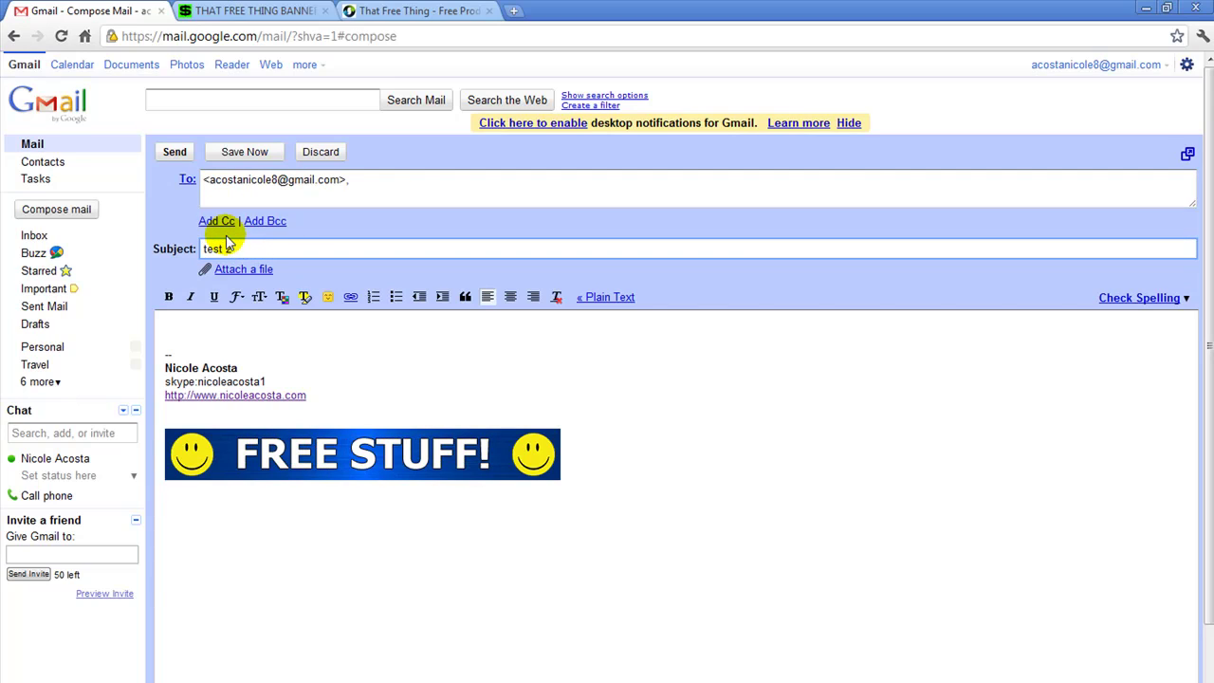
left_click(236, 324)
type("test")
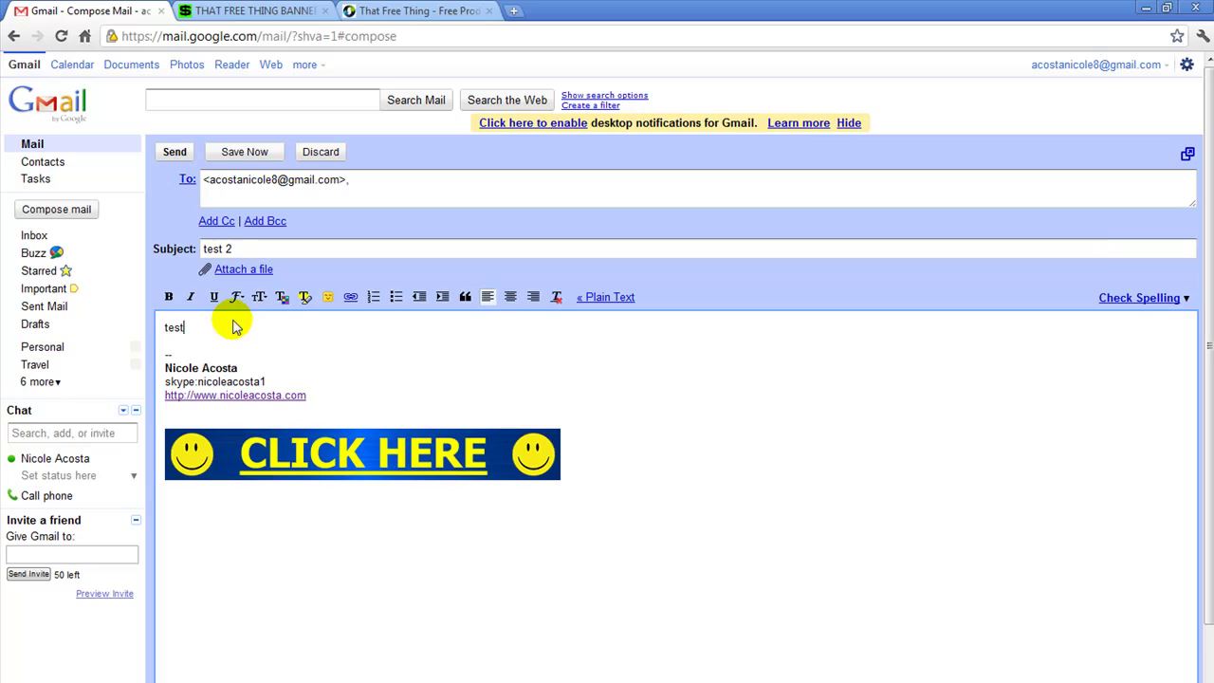
type(" 2")
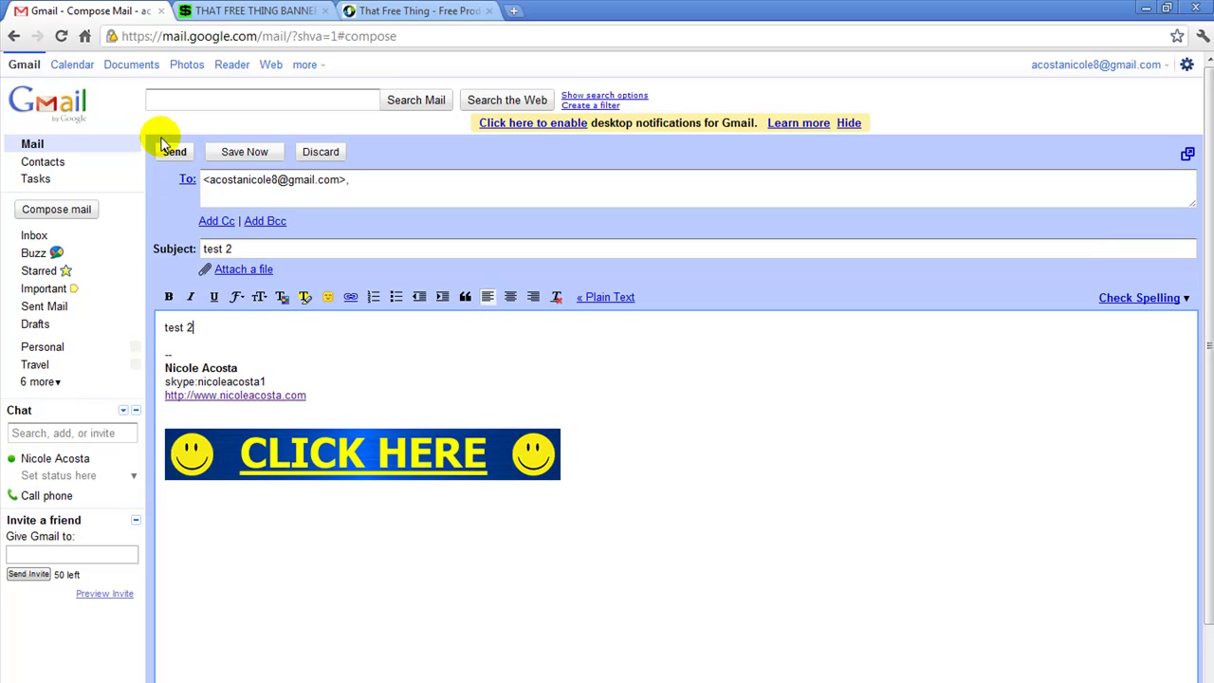
left_click(174, 154)
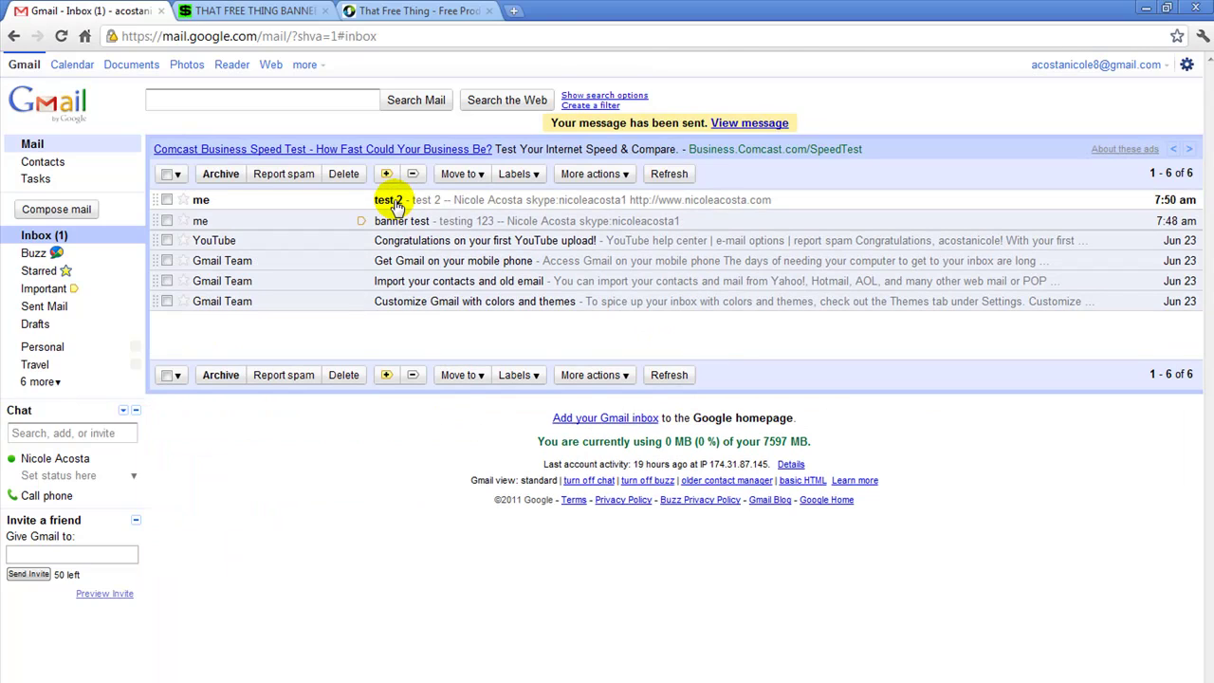
Step: Open the received 'test 2' message from the inbox
left_click(380, 202)
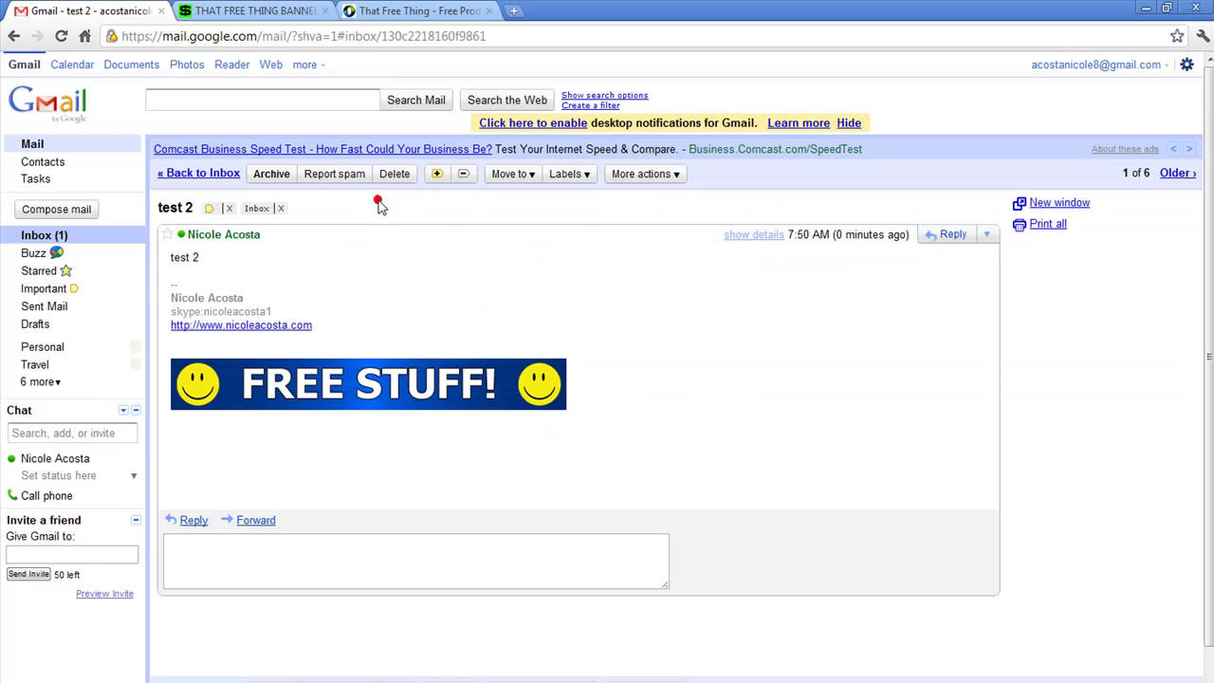